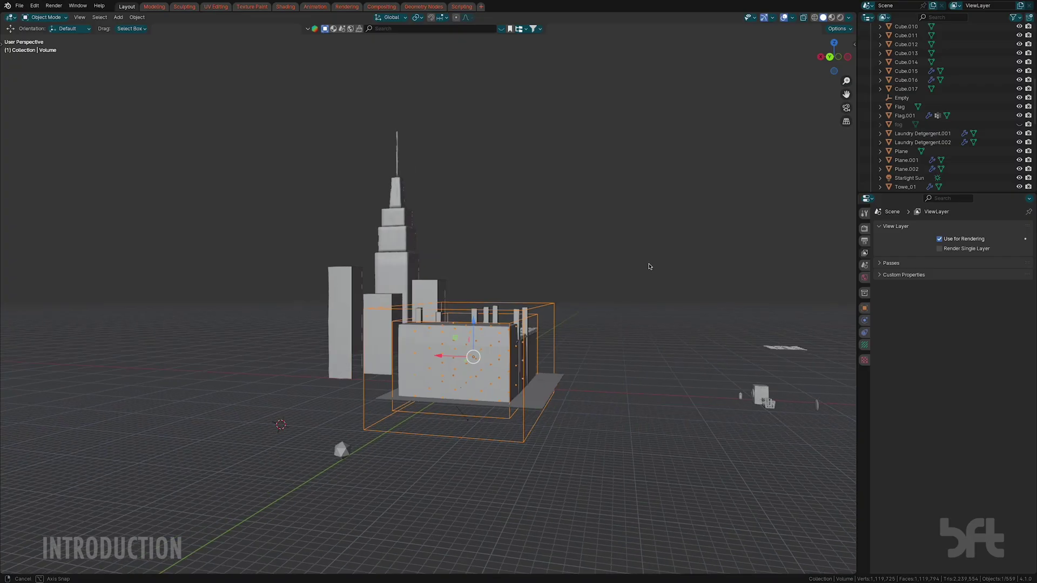
Orbit and zoom the viewport to frame the washing machine, detergent bottle, laundry basket and wall clock.
middle_click_drag(624, 336, 568, 305)
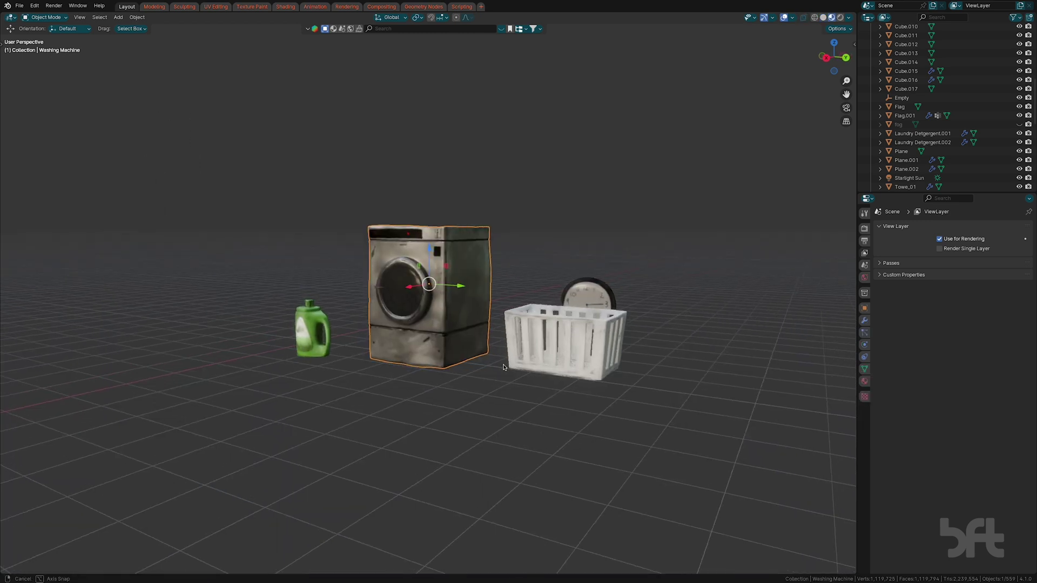
middle_click_drag(562, 372, 464, 335)
scroll(515, 370, "up", 2)
Show the washing machine's mesh in Edit Mode and orbit from its left side round to the front.
key("Tab")
key("Tab")
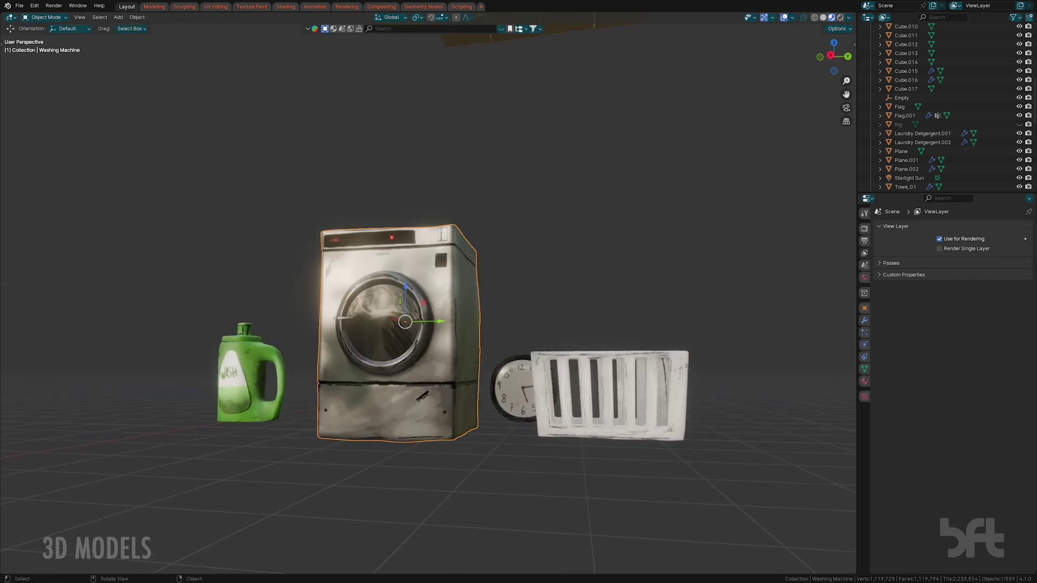
key("Tab")
key("Tab")
key("Tab")
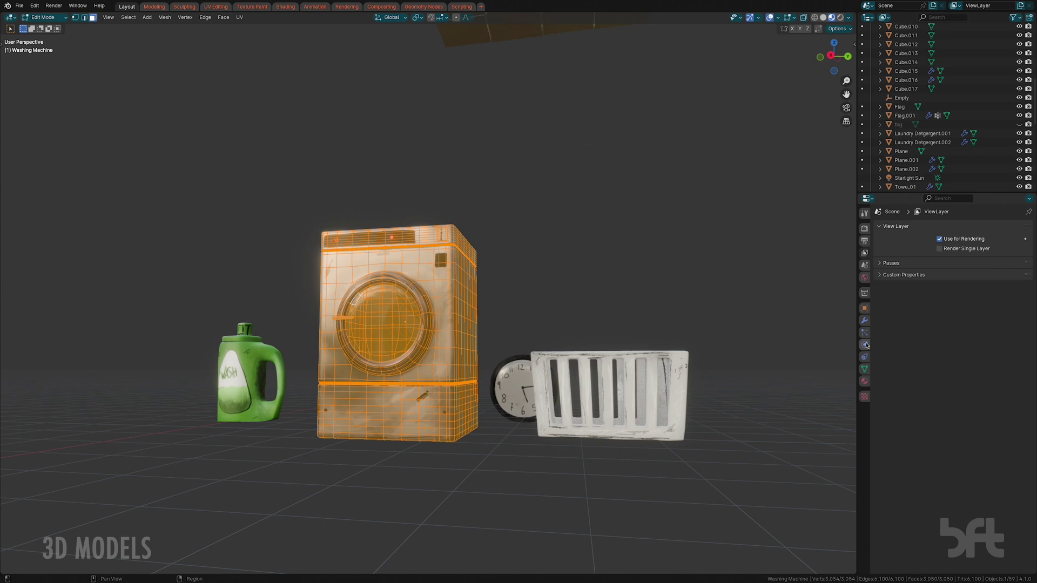
key("Tab")
scroll(509, 331, "up", 3)
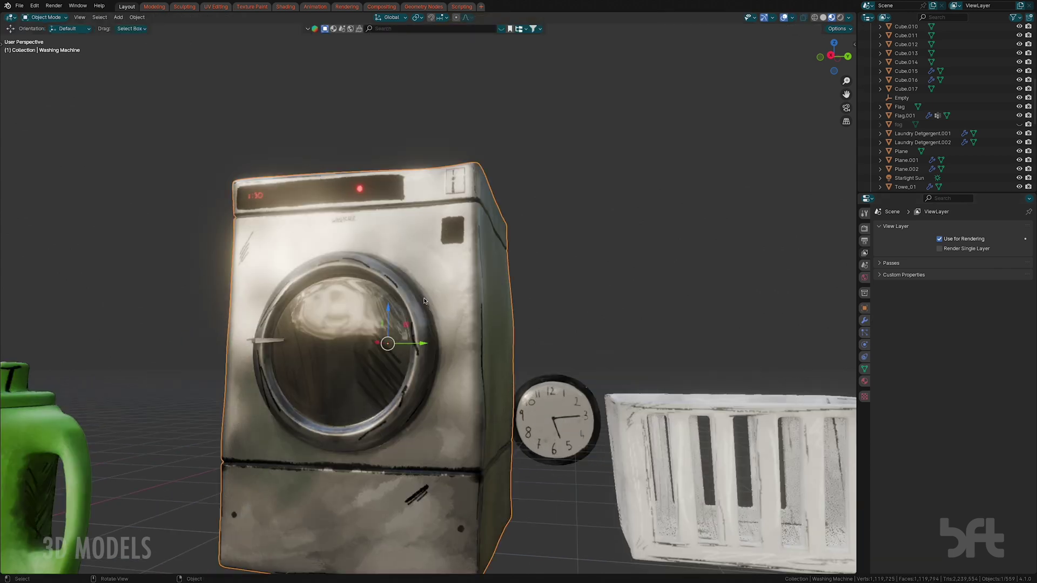
middle_click_drag(451, 316, 458, 292)
scroll(458, 293, "up", 2)
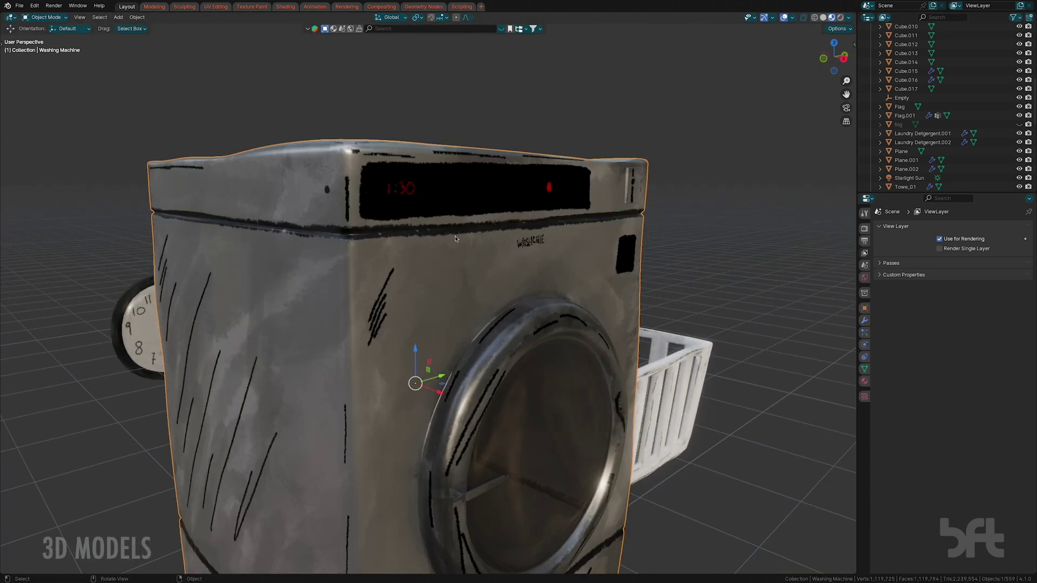
middle_click_drag(455, 238, 641, 273)
scroll(387, 228, "down", 4)
left_click(865, 322)
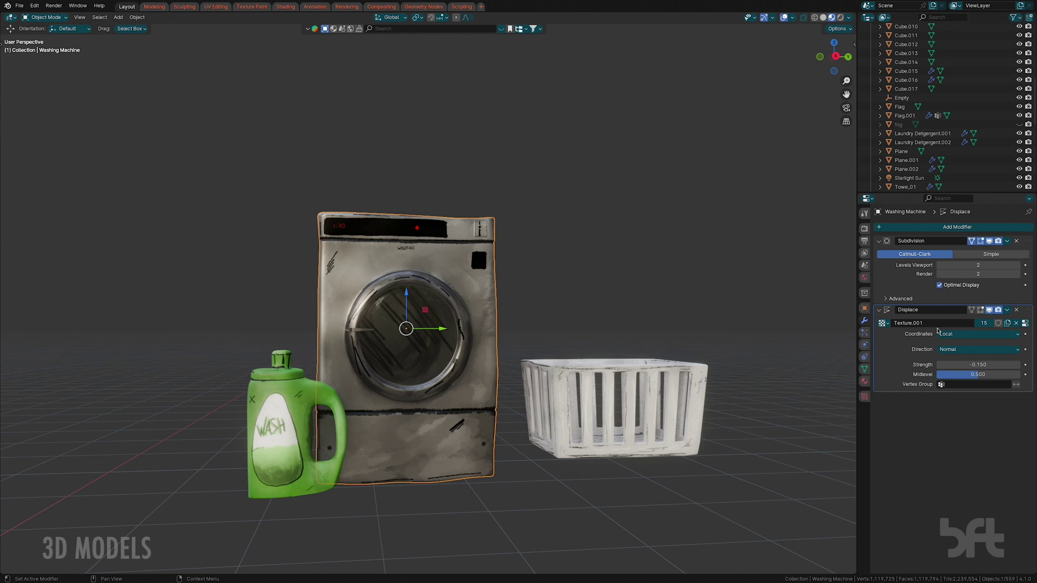
left_click(1026, 324)
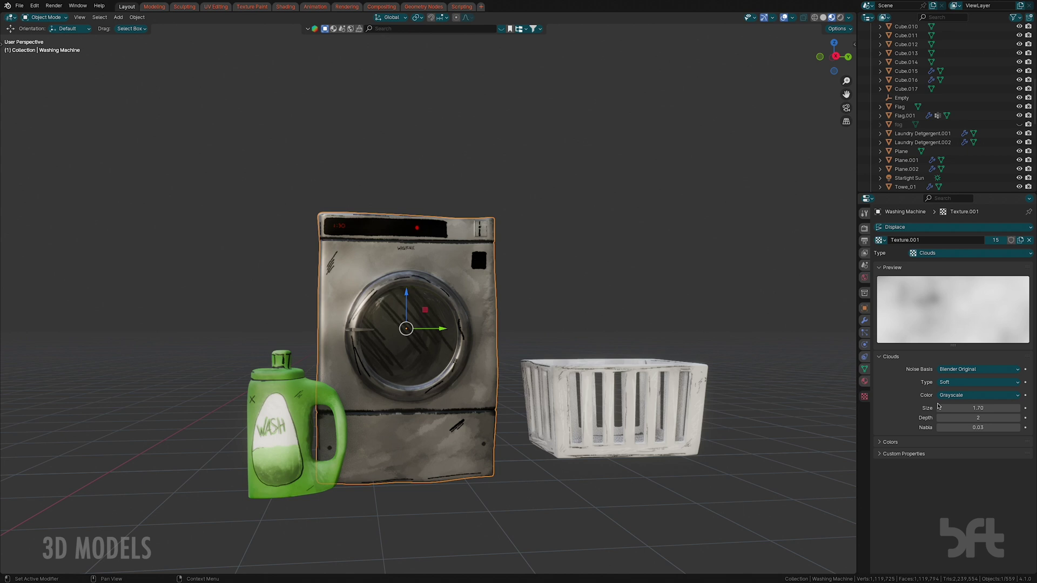
left_click(864, 321)
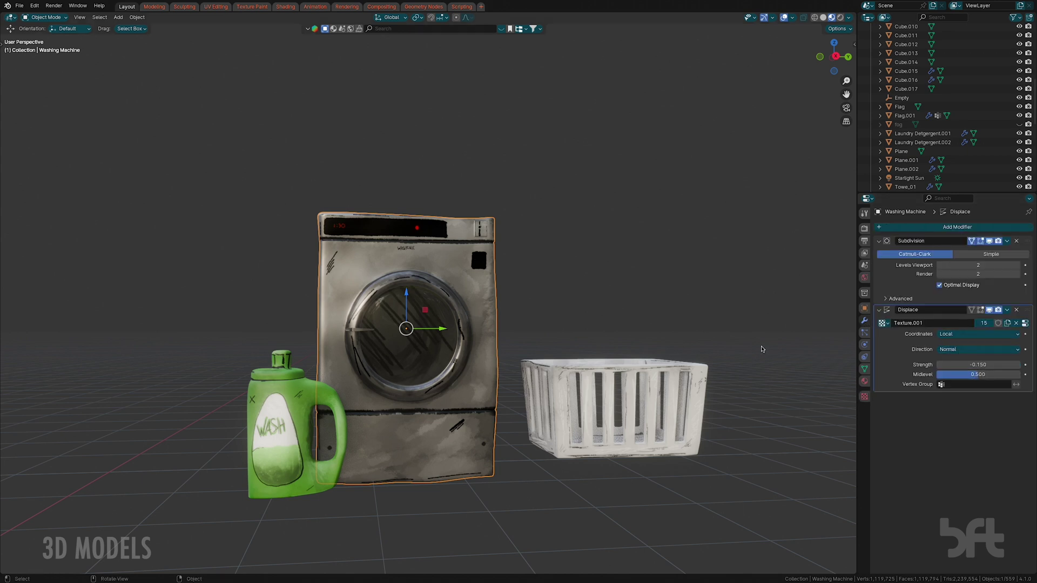
middle_click_drag(566, 313, 649, 332)
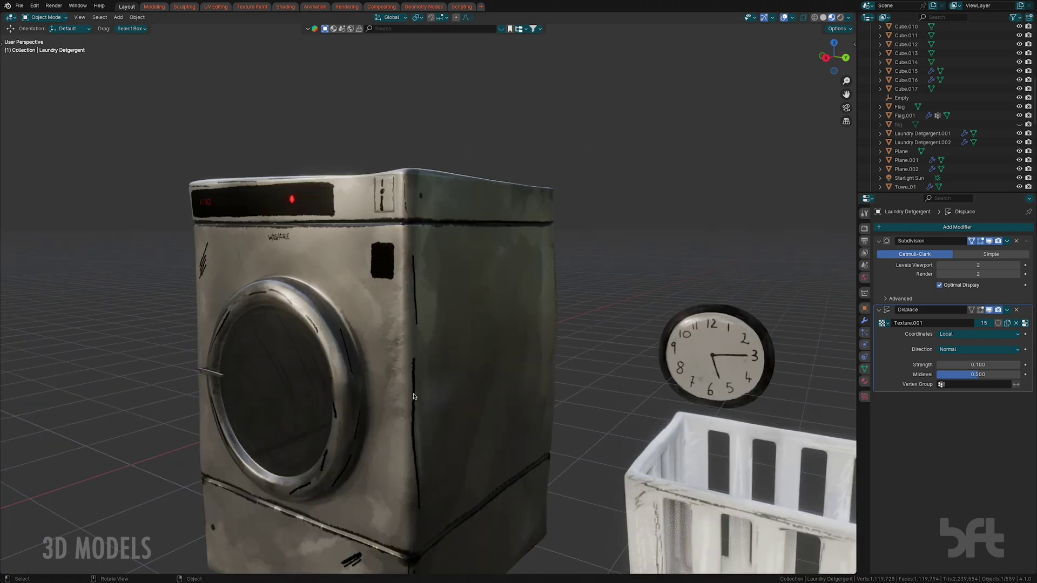
left_click(739, 364)
scroll(738, 364, "down", 4)
mouse_move(737, 364)
middle_mouse_down()
mouse_move(646, 361)
mouse_move(746, 364)
middle_mouse_up()
scroll(451, 344, "up", 5)
middle_click_drag(451, 344, 423, 205)
scroll(486, 341, "down", 8)
left_click(423, 206)
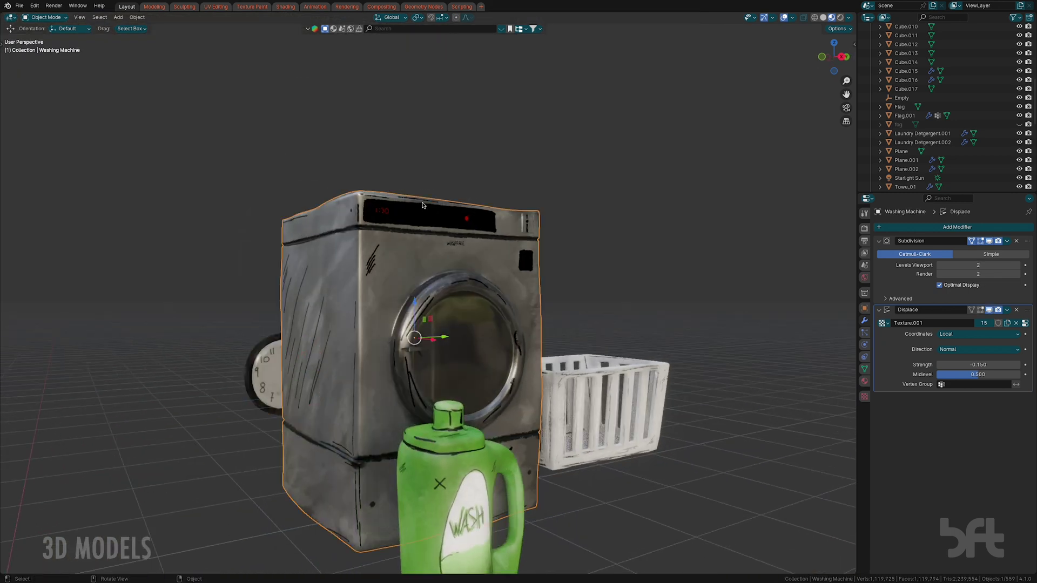
Switch to the Texture Paint workspace and frame the washing machine from a lower angle.
left_click(249, 6)
scroll(250, 275, "up", 4)
scroll(546, 393, "up", 2)
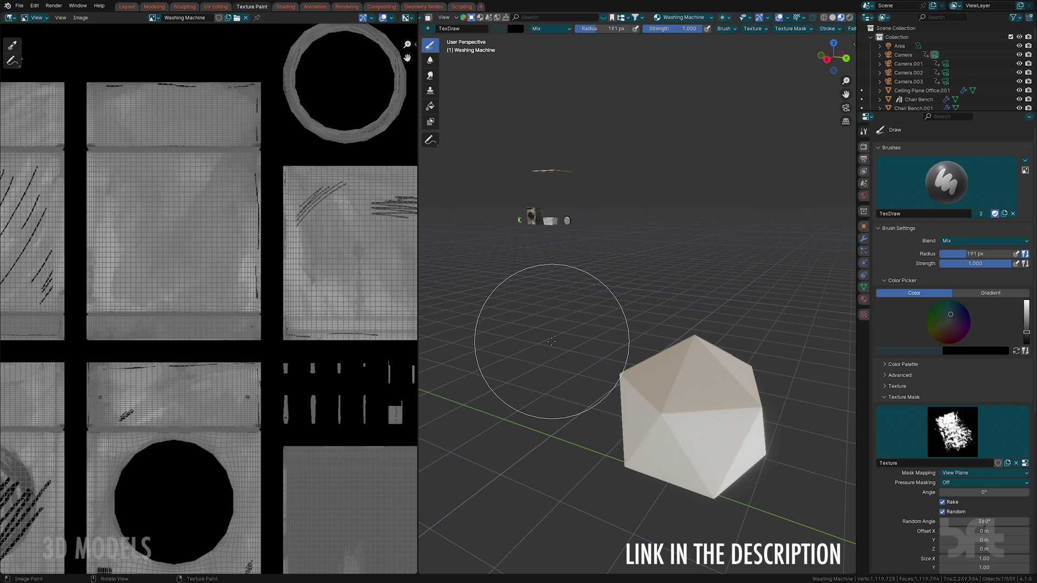
key("KP_Decimal")
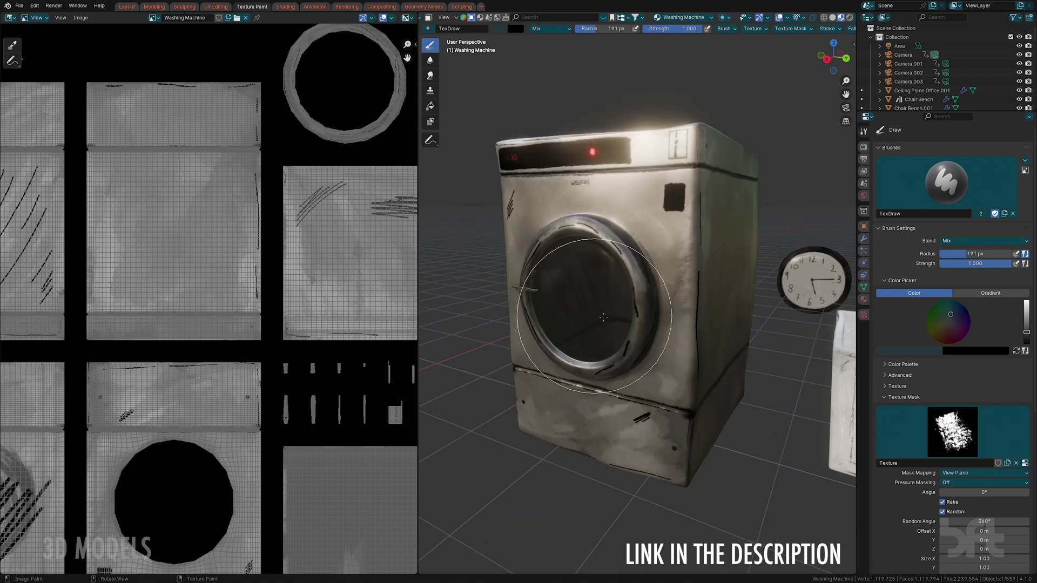
scroll(631, 322, "down", 6)
mouse_move(633, 340)
middle_mouse_down()
mouse_move(622, 331)
mouse_move(639, 330)
middle_mouse_up()
scroll(962, 453, "down", 5)
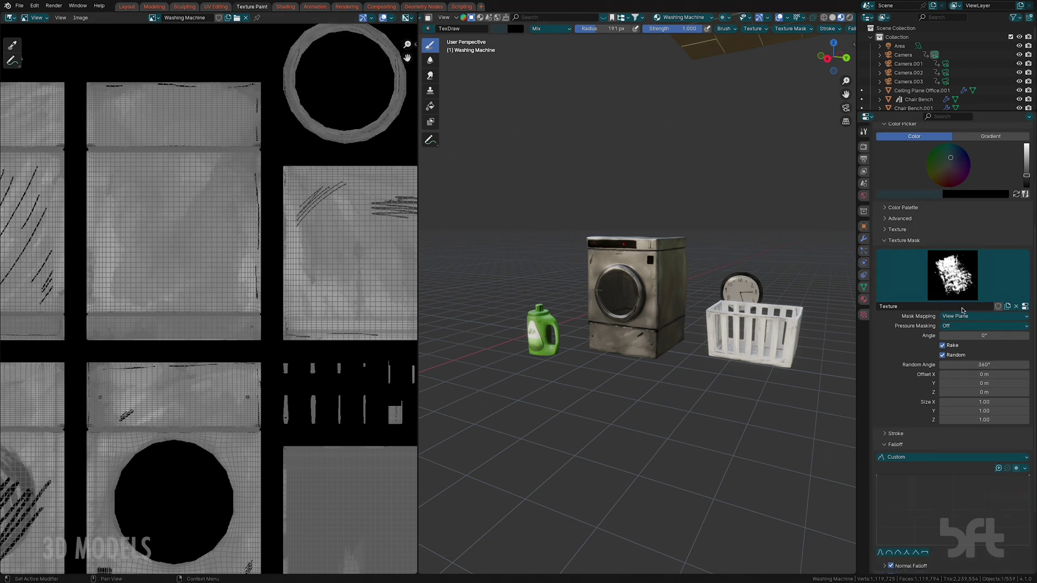
scroll(903, 242, "down", 2)
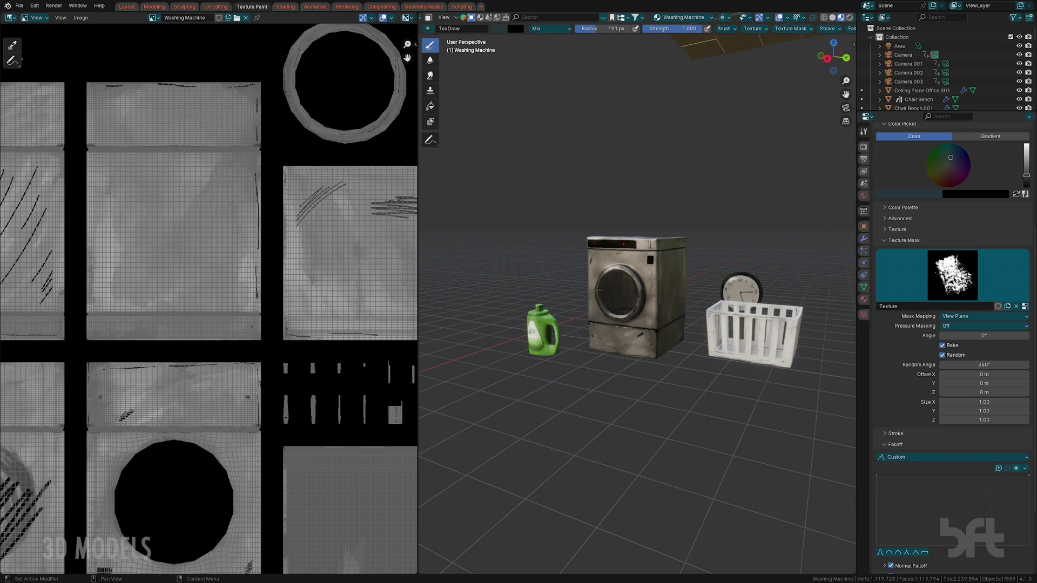
Inspect the brush mask texture Rough Square.jpg, then return to the Draw brush settings.
left_click(1025, 306)
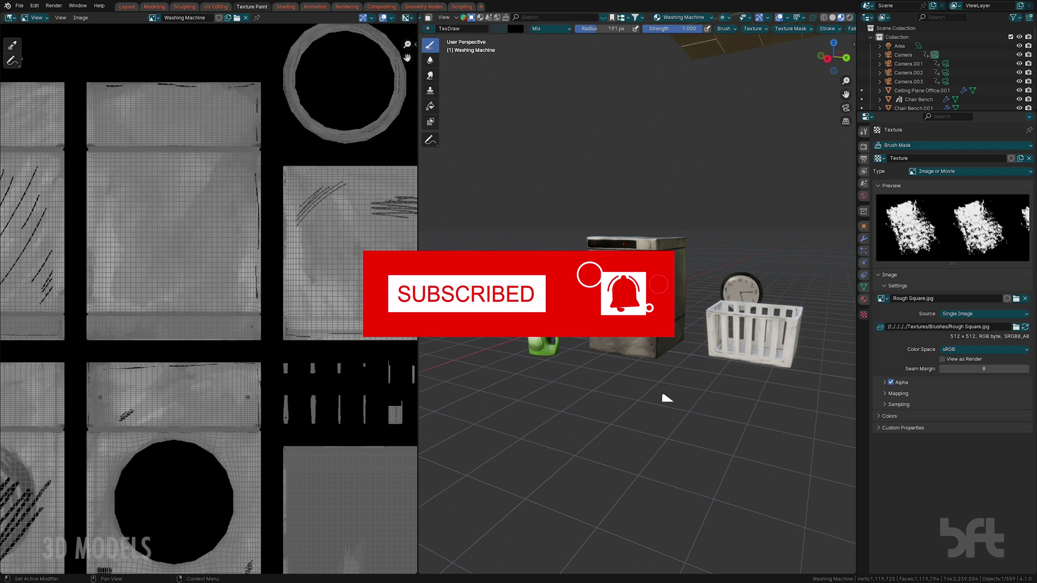
left_click(863, 132)
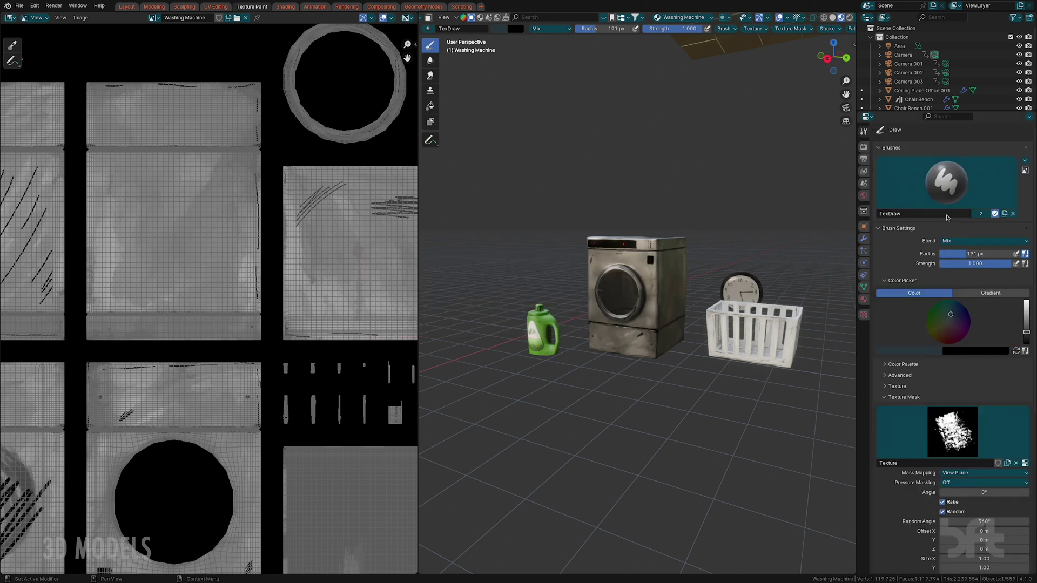
scroll(673, 295, "up", 7)
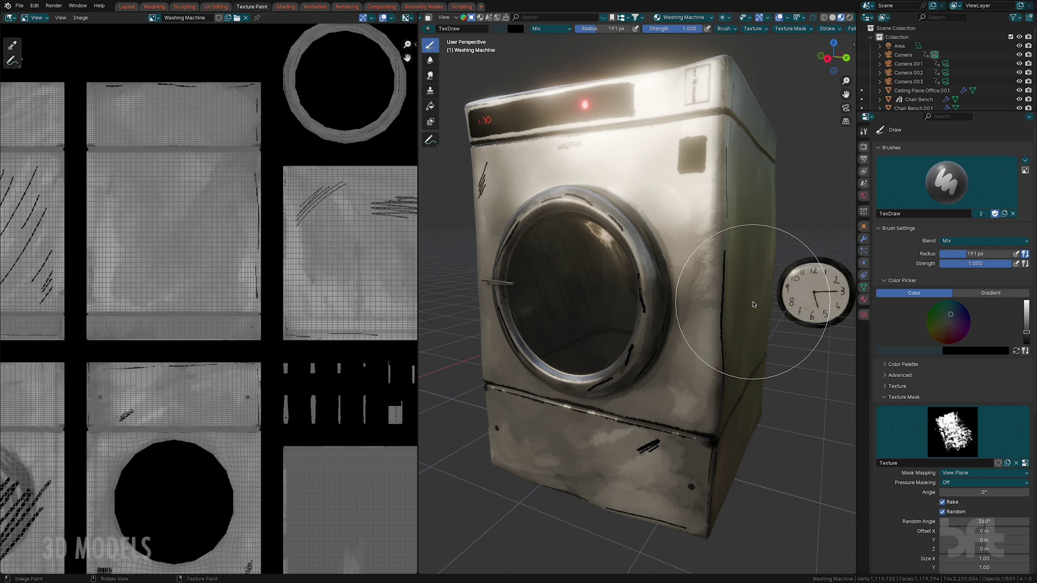
mouse_move(755, 303)
middle_mouse_down()
mouse_move(746, 301)
mouse_move(757, 302)
middle_mouse_up()
scroll(757, 302, "down", 4)
Pan the UV texture into view, check the AutoUV sidebar panel, and orbit toward the clock.
scroll(211, 301, "down", 4)
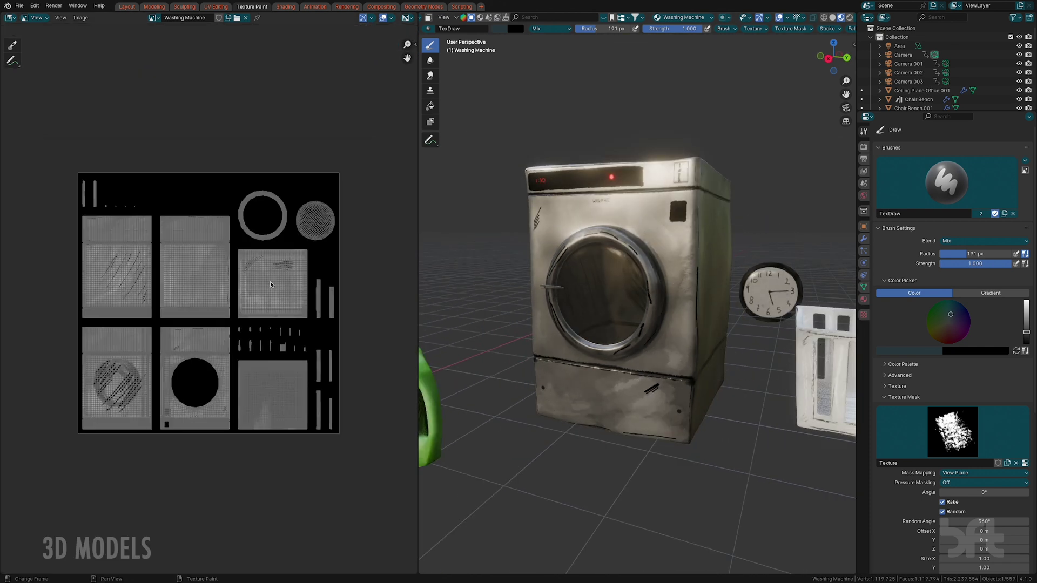
middle_click_drag(220, 326, 226, 326)
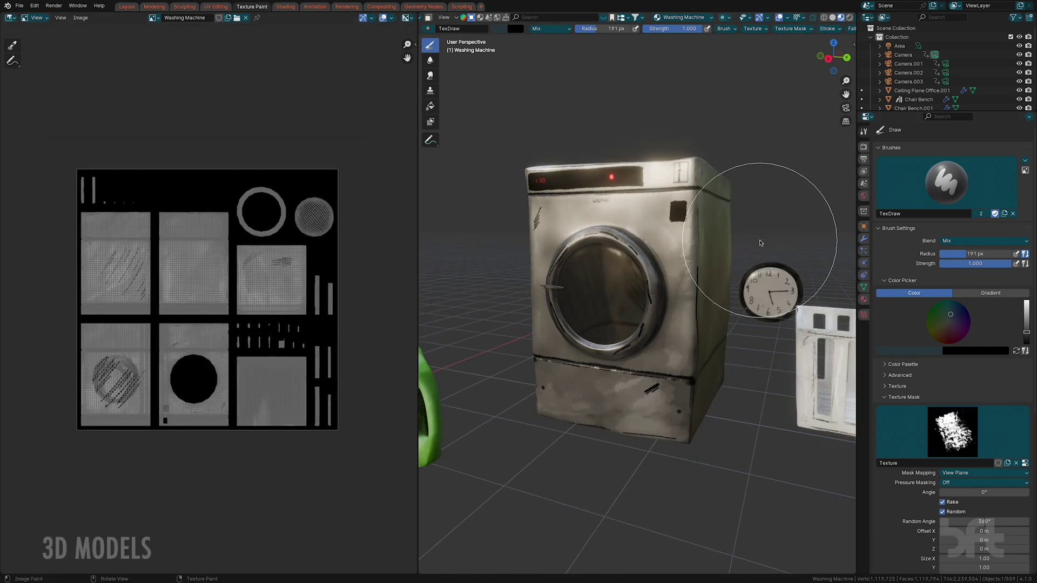
key("n")
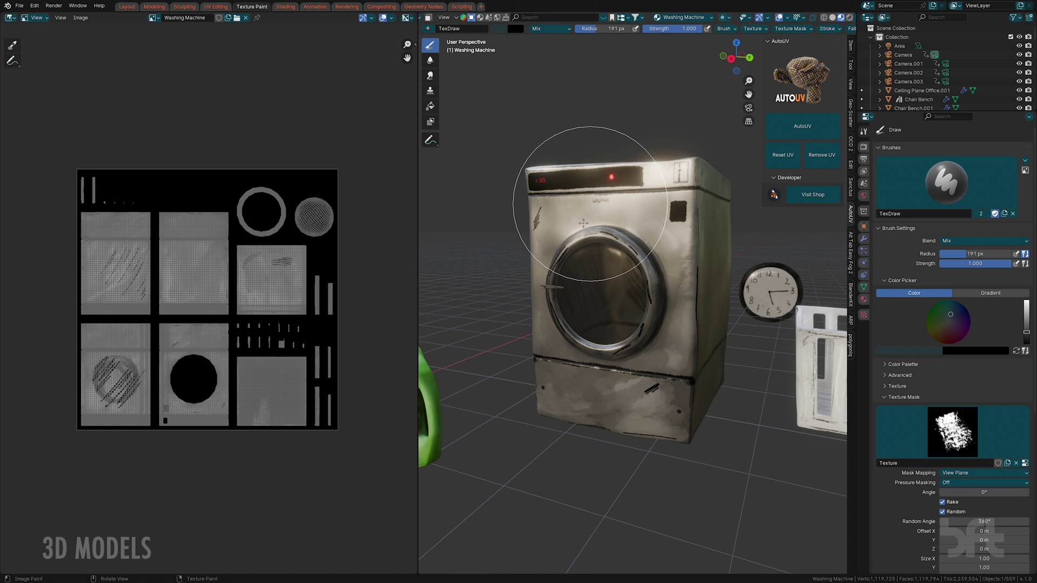
key("n")
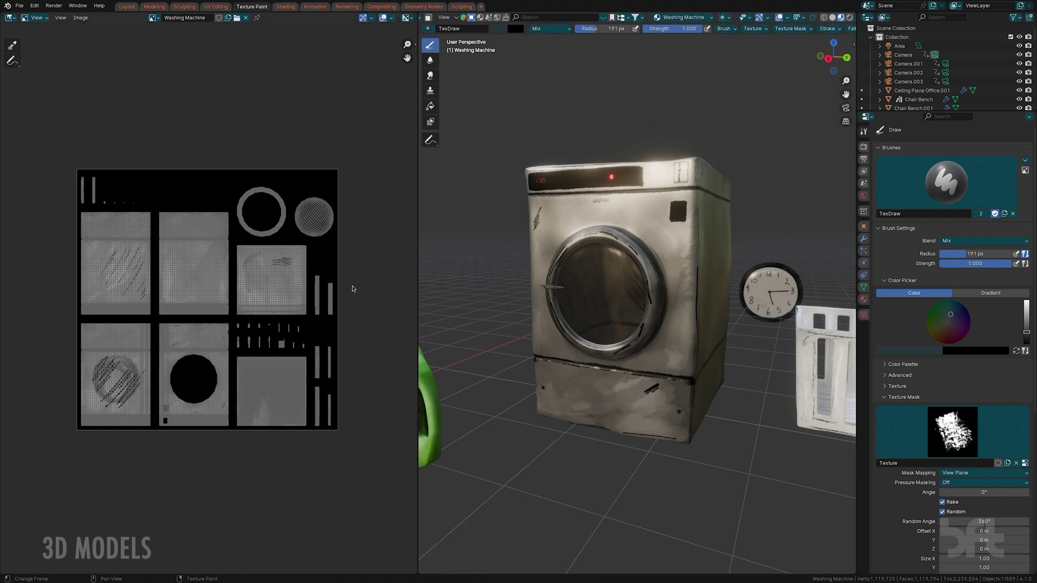
mouse_move(572, 322)
middle_mouse_down()
mouse_move(513, 331)
mouse_move(596, 336)
mouse_move(486, 427)
middle_mouse_up()
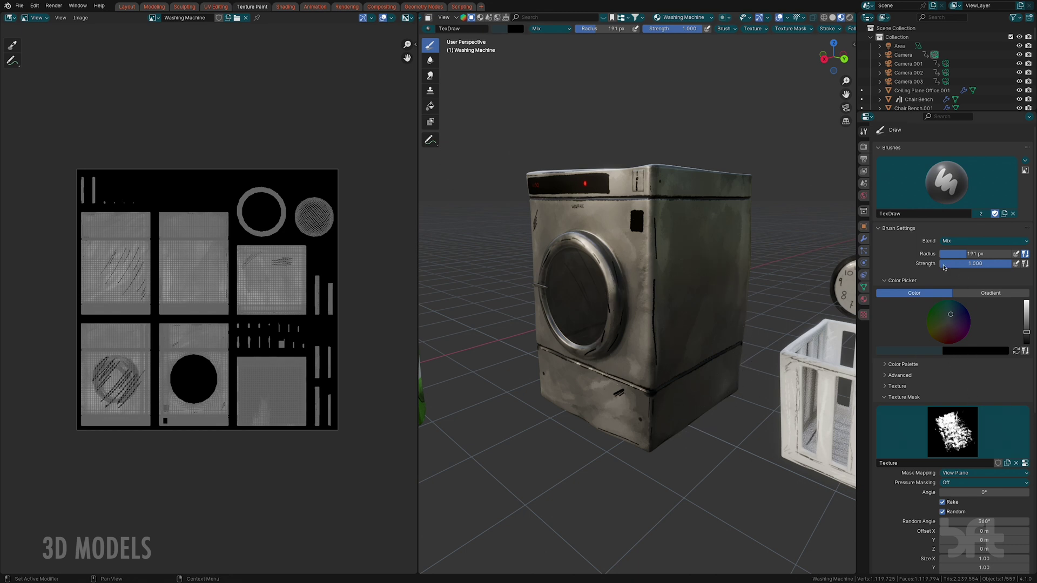
middle_click_drag(702, 251, 684, 252)
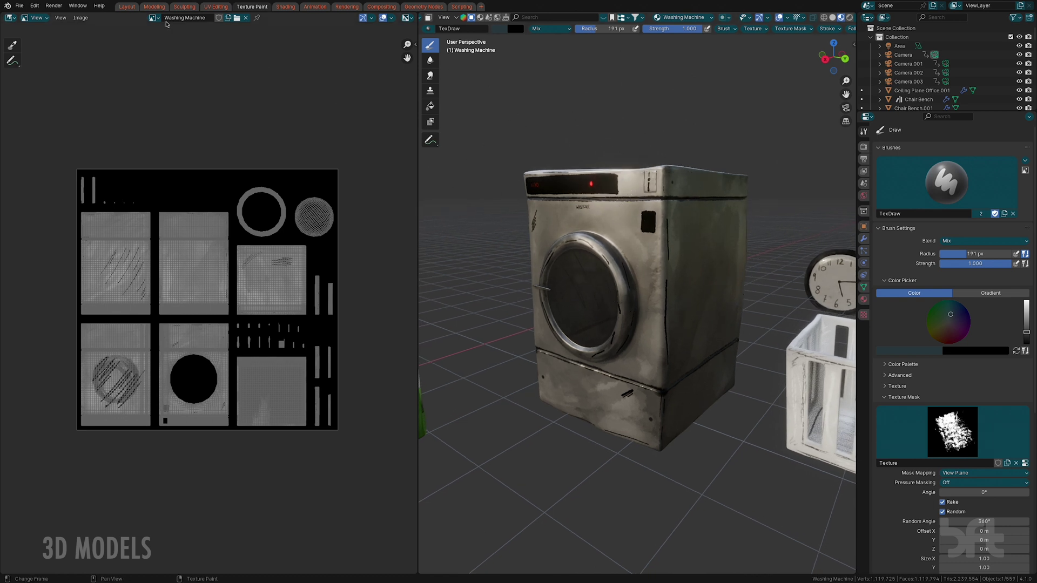
Return to the Layout workspace and orbit to view the washer's right side and the clock.
left_click(126, 6)
scroll(597, 307, "down", 4)
middle_click_drag(597, 306, 606, 254)
scroll(531, 319, "up", 3)
scroll(551, 290, "down", 2)
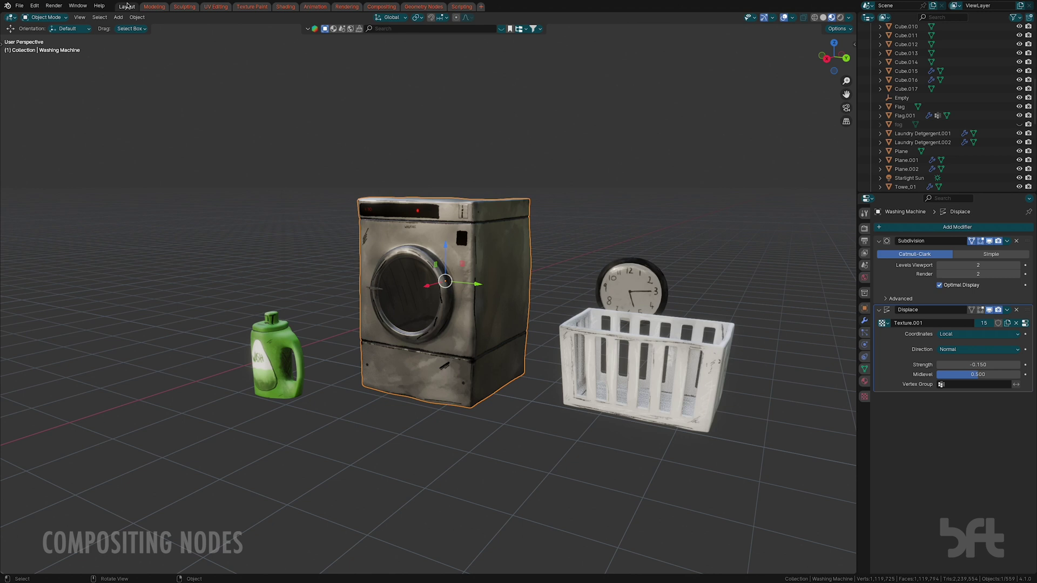
left_click(382, 7)
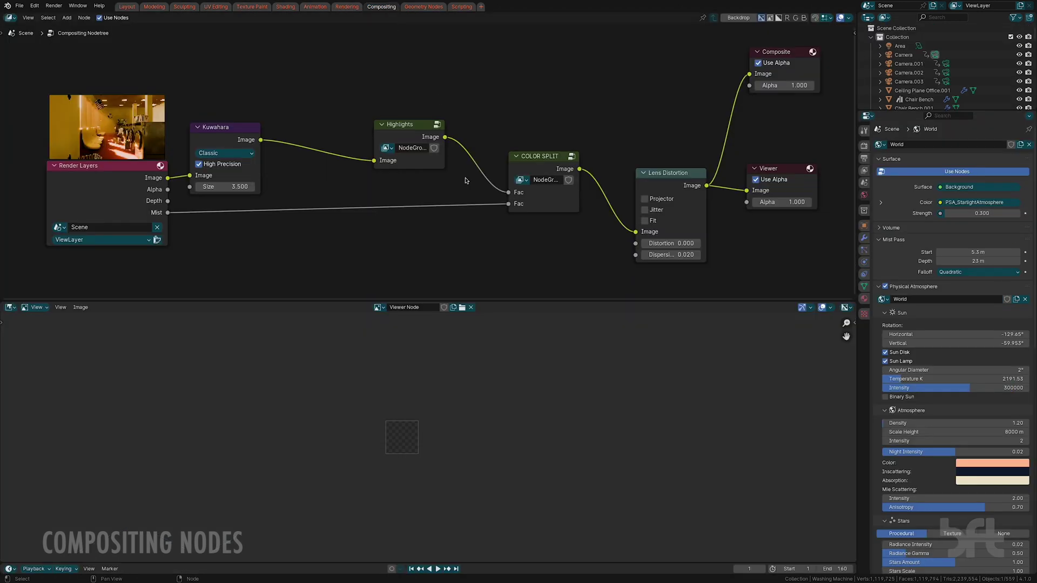
scroll(459, 182, "down", 3)
scroll(458, 182, "up", 2)
middle_click_drag(458, 182, 450, 195)
scroll(448, 192, "down", 1)
scroll(447, 192, "up", 1)
scroll(446, 191, "up", 1)
scroll(445, 191, "down", 1)
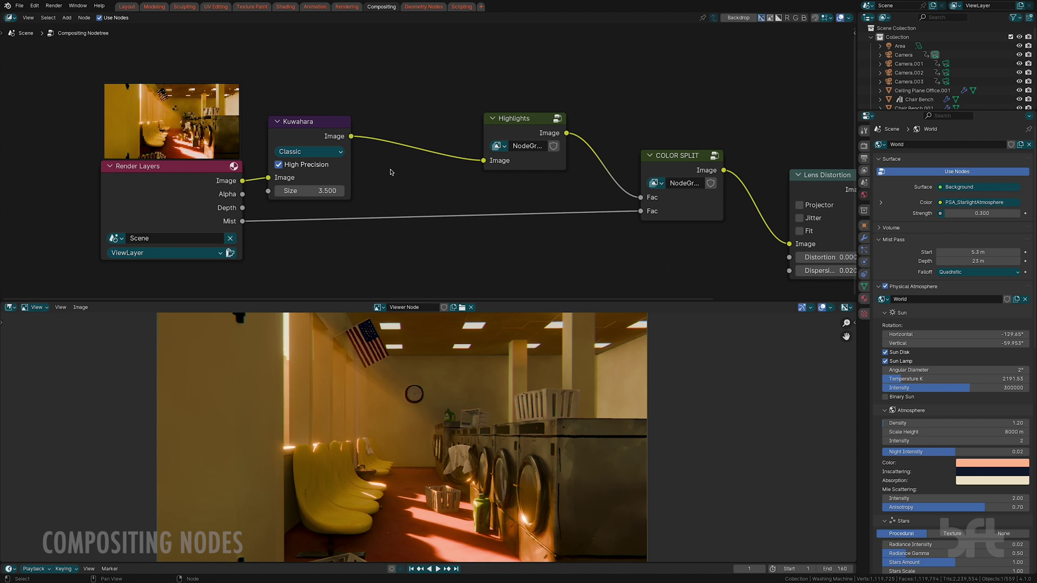
mouse_move(374, 179)
middle_mouse_down()
mouse_move(379, 210)
mouse_move(388, 172)
middle_mouse_up()
scroll(383, 204, "up", 2)
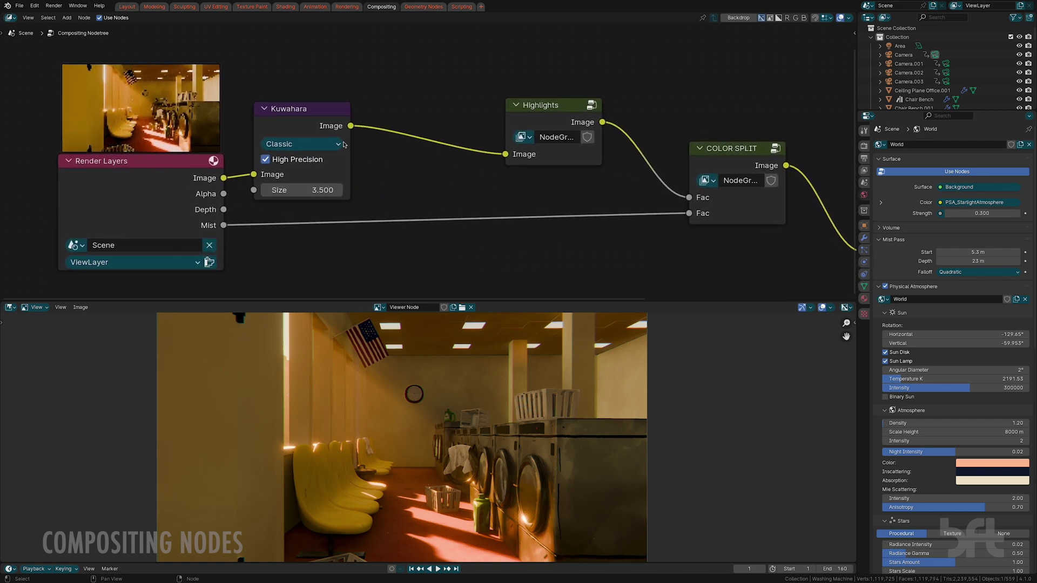
left_click(286, 119)
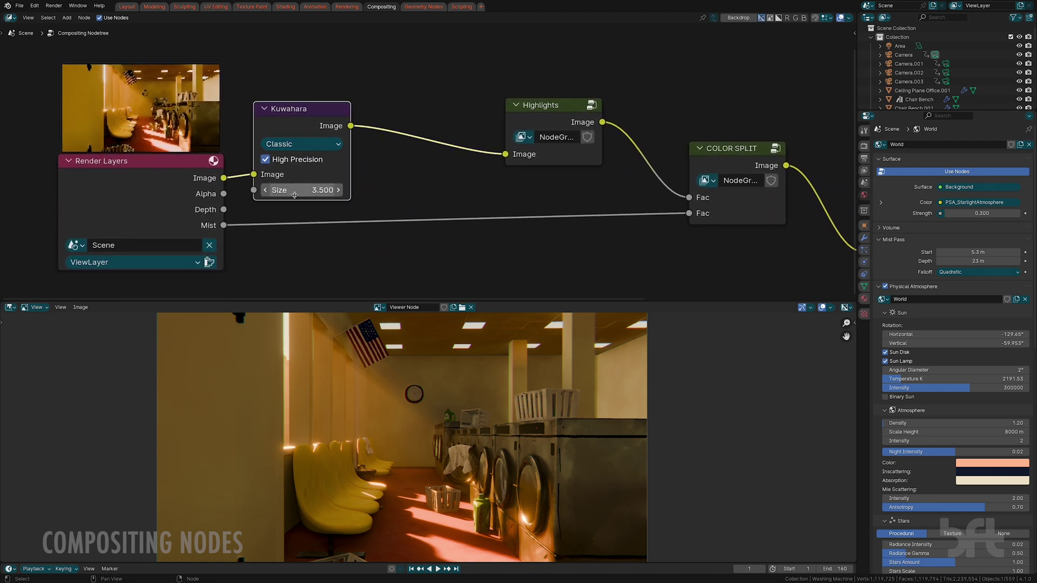
scroll(489, 420, "up", 2)
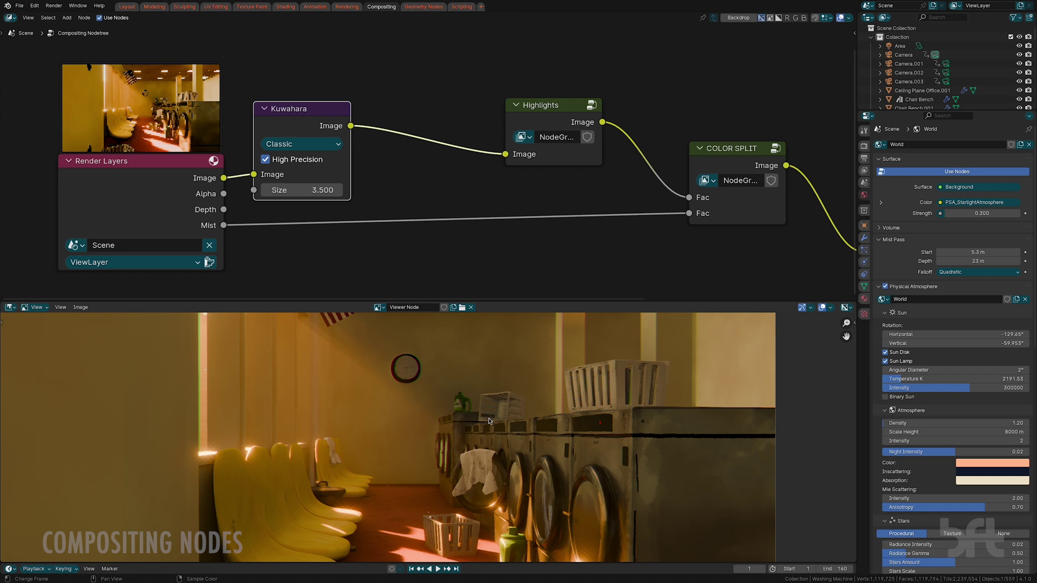
scroll(489, 421, "up", 3)
middle_click_drag(475, 446, 400, 399)
scroll(418, 432, "down", 2)
middle_click_drag(463, 414, 426, 356)
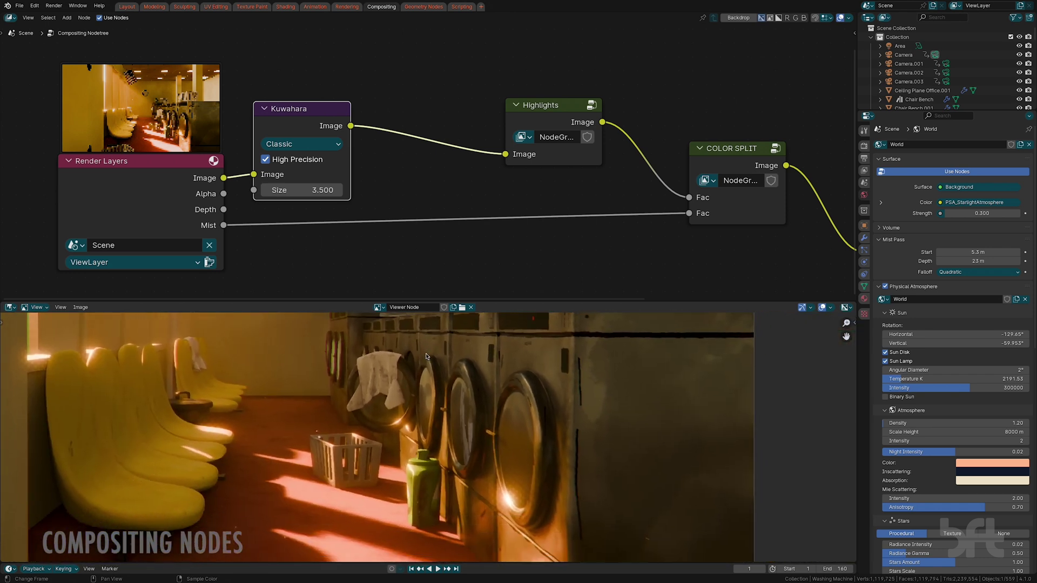
scroll(454, 384, "up", 2)
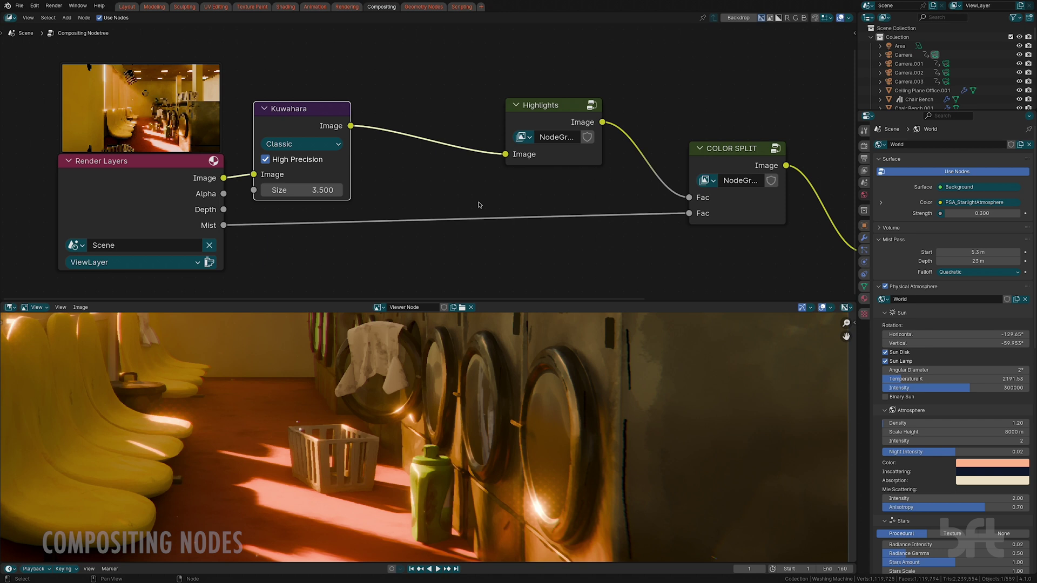
middle_click_drag(479, 205, 421, 186)
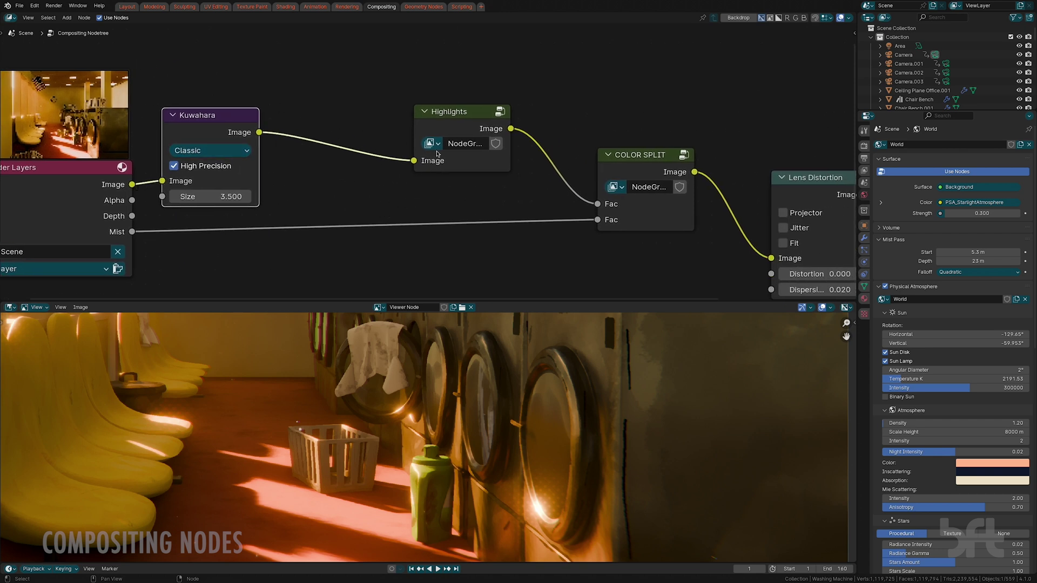
left_click(442, 127)
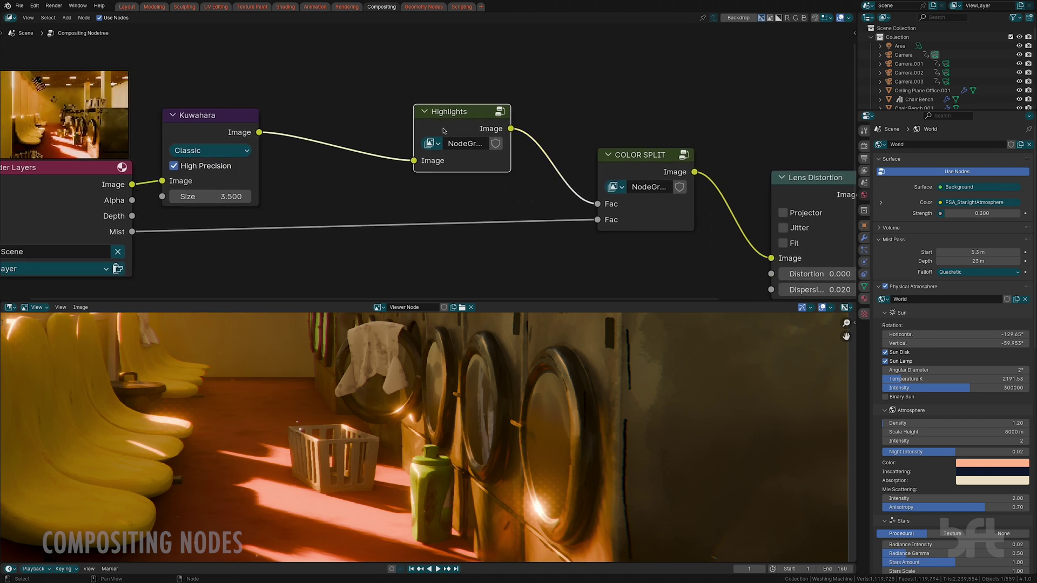
Enter the Highlights node group to view its inner nodes.
left_click(503, 113)
scroll(393, 172, "down", 3)
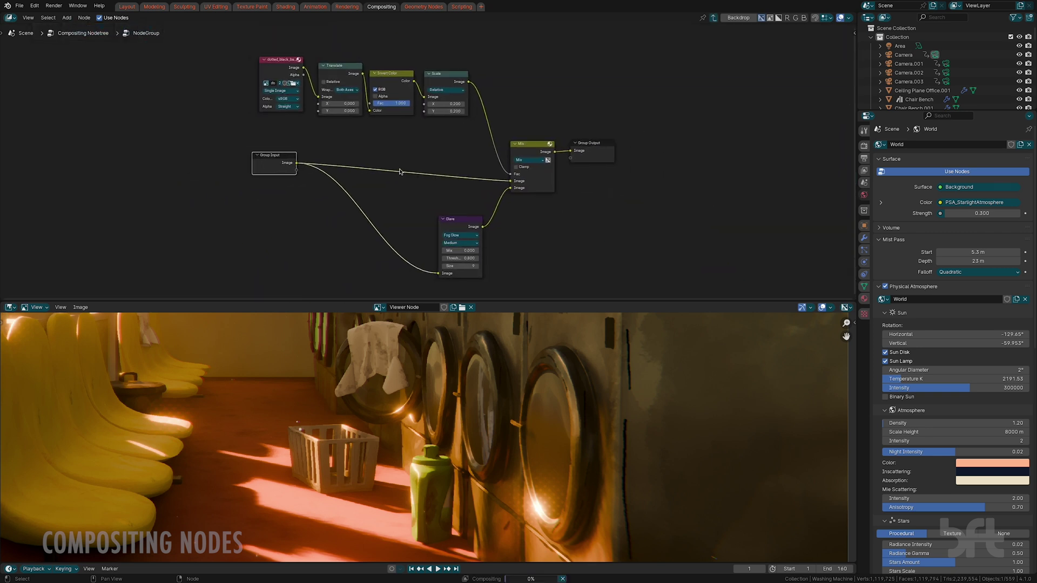
scroll(399, 172, "up", 3)
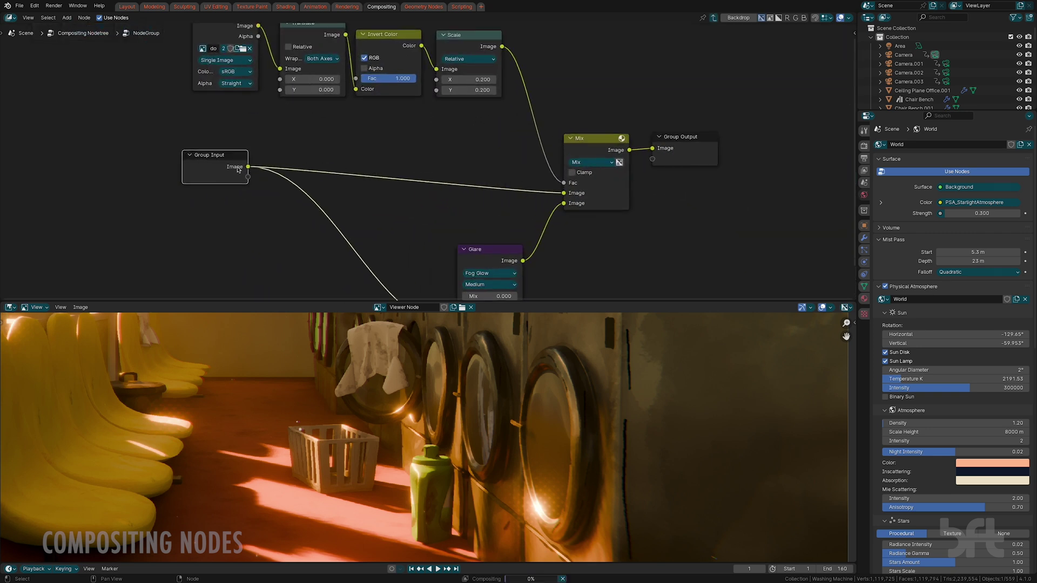
key("Tab")
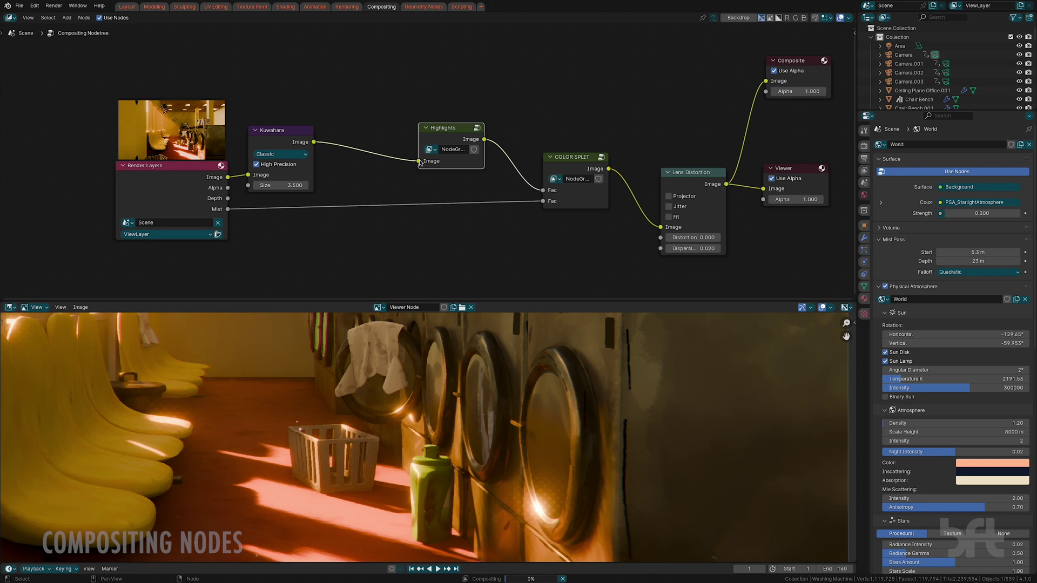
key("Tab")
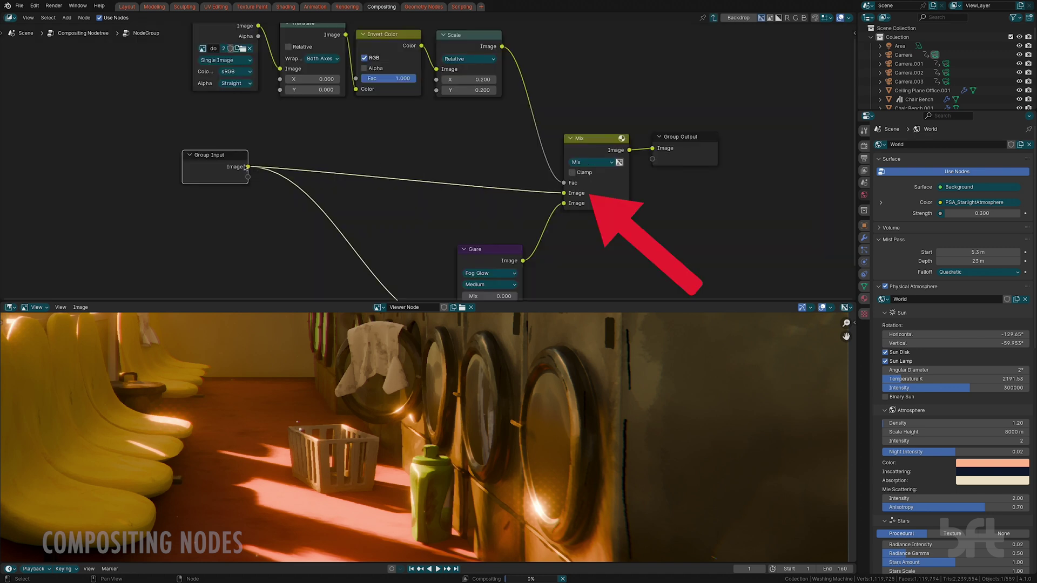
Select the Mix node and move the Glare node up toward it.
left_click(589, 144)
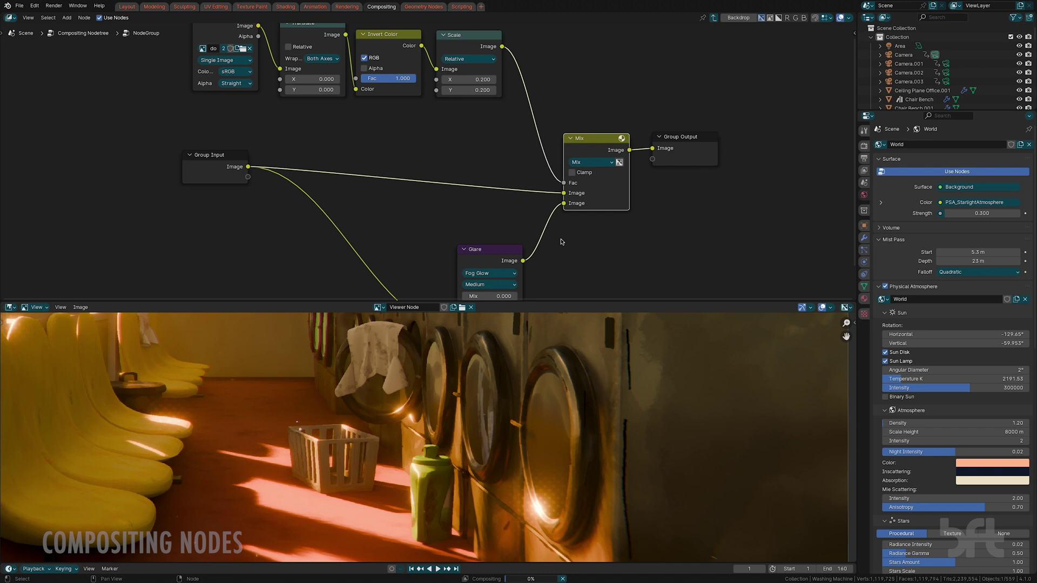
middle_click_drag(605, 250, 599, 219)
left_click(486, 223)
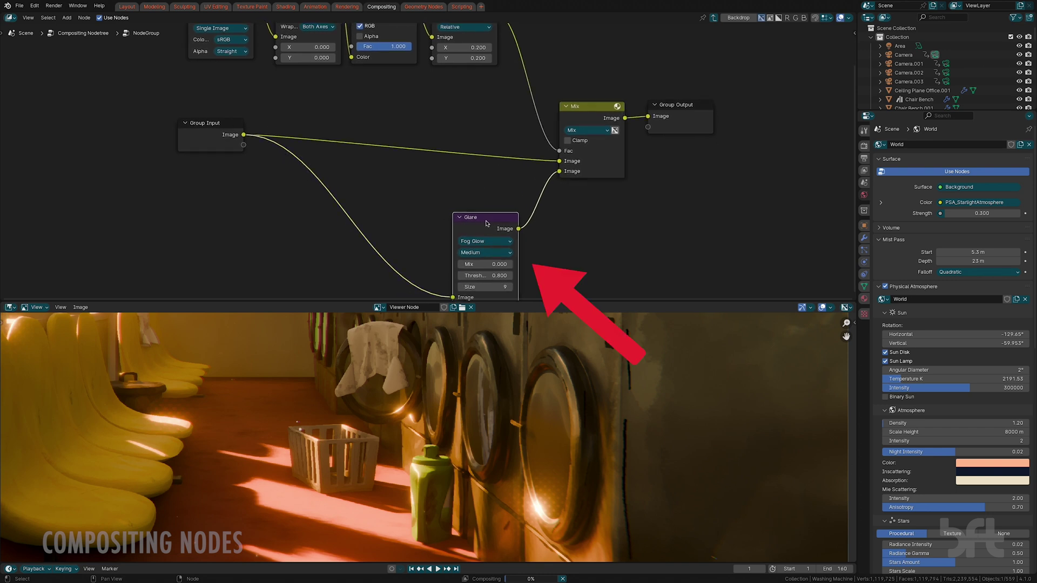
left_click_drag(486, 223, 481, 190)
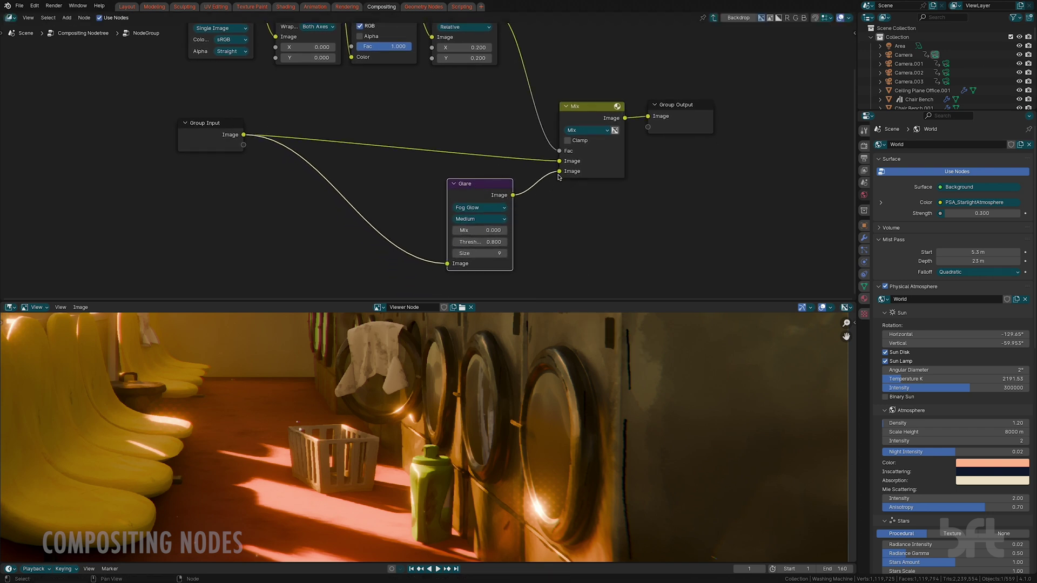
middle_click_drag(559, 200, 556, 238)
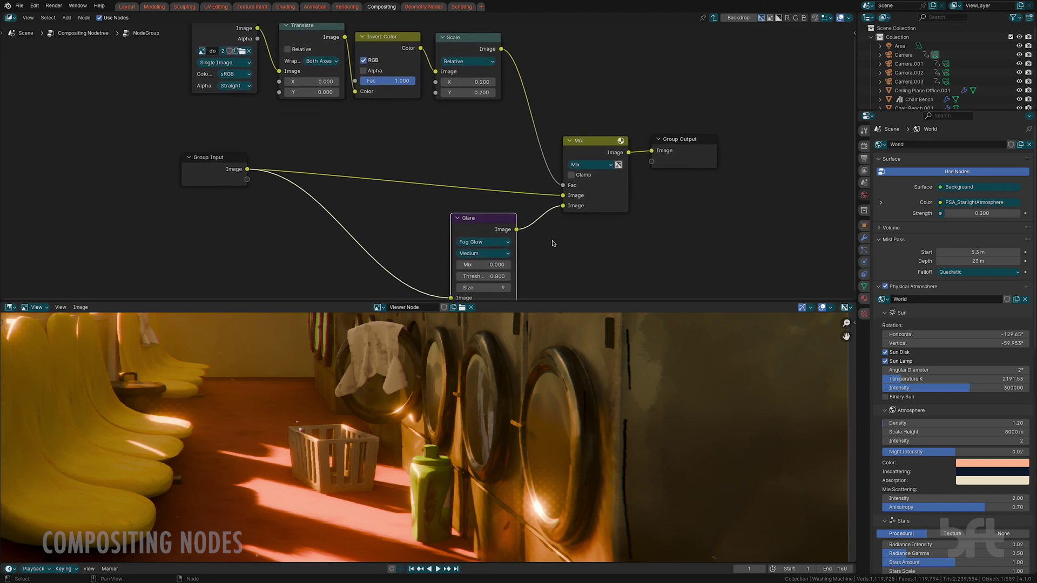
middle_click_drag(459, 163, 480, 220)
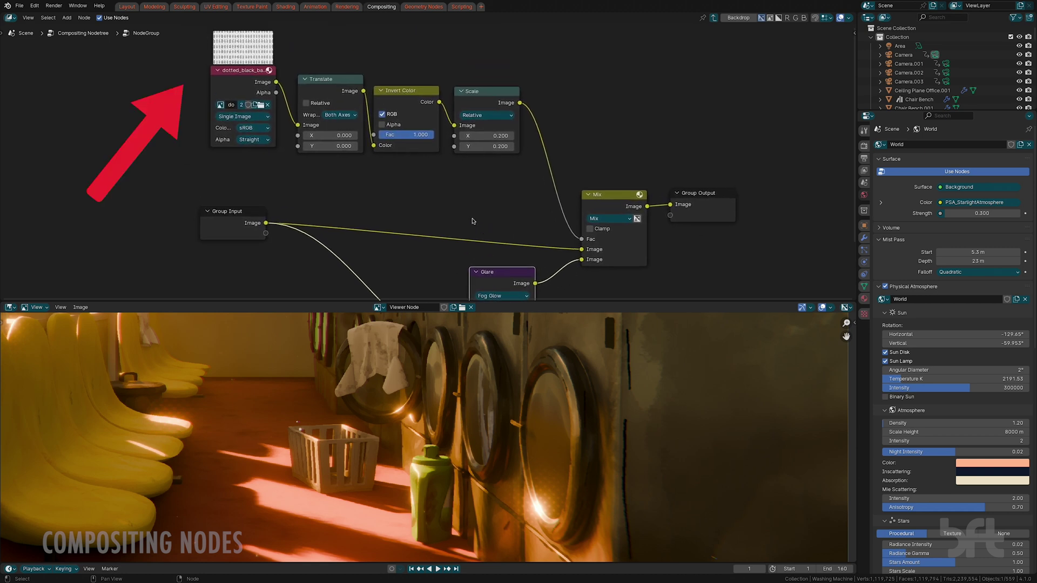
middle_click_drag(243, 63, 284, 124)
scroll(284, 125, "up", 8)
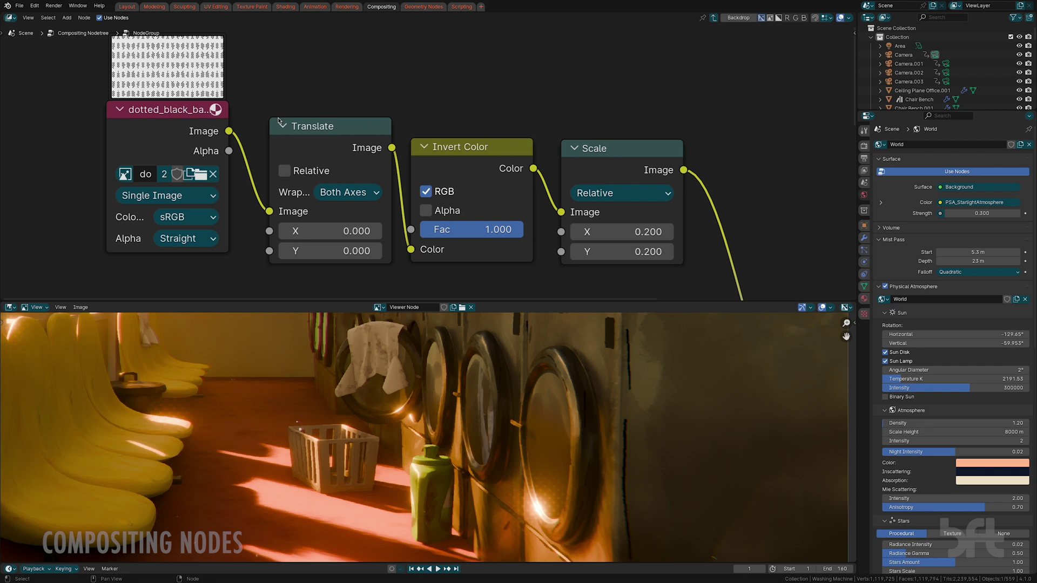
middle_click_drag(177, 69, 223, 80)
scroll(228, 87, "down", 1)
left_click(321, 125)
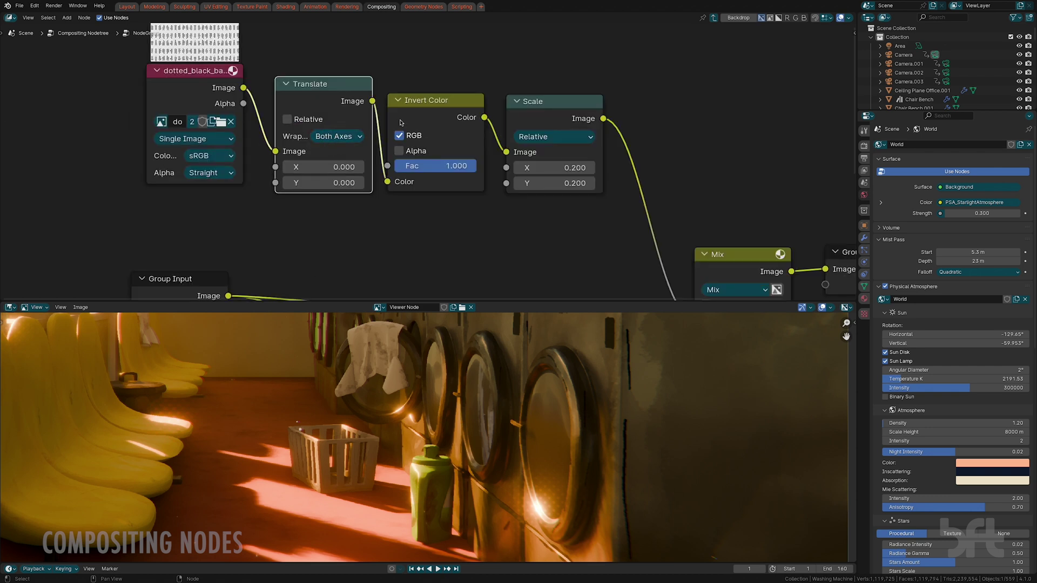
left_click(432, 118)
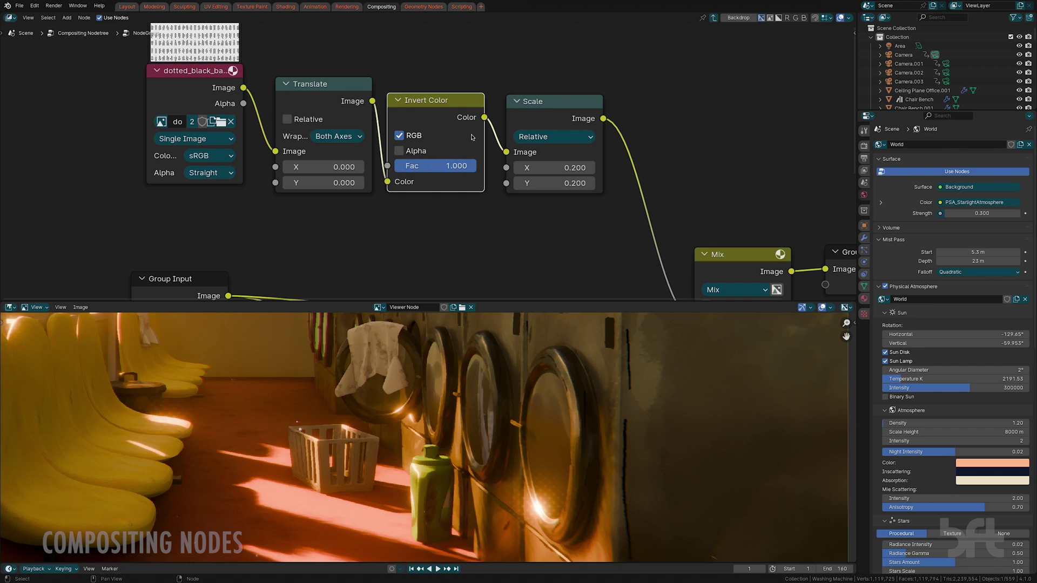
left_click(532, 126)
scroll(596, 225, "down", 3)
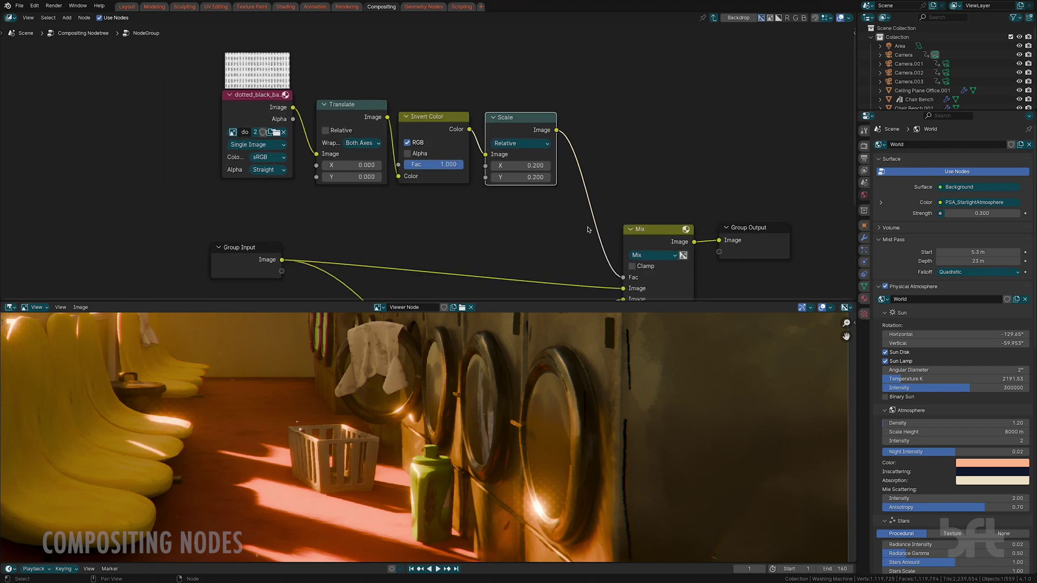
middle_click_drag(552, 202, 533, 186)
scroll(502, 162, "up", 1)
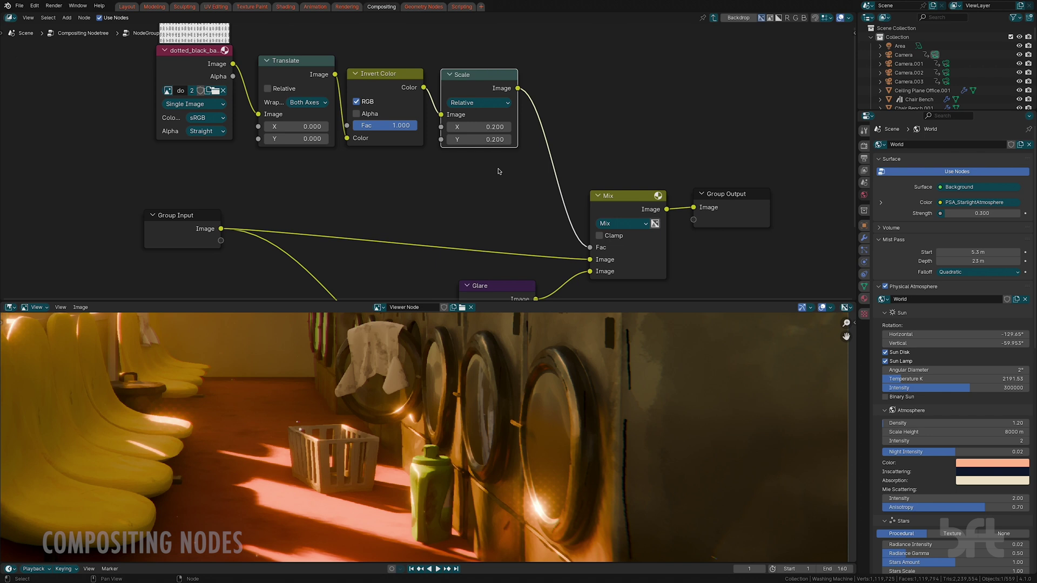
Set the Scale node's X and Y values to 0.1.
left_click(501, 123)
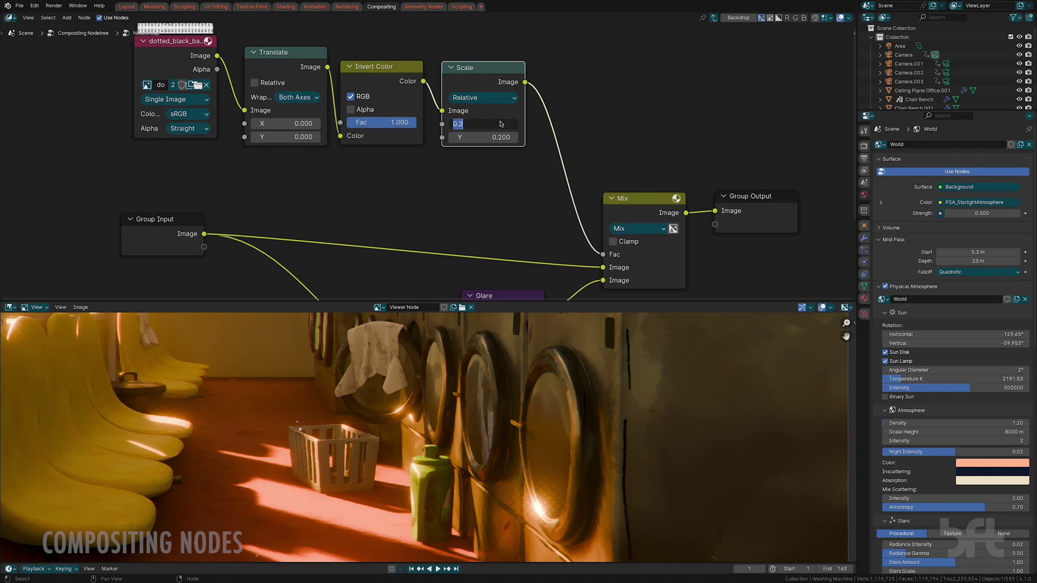
left_click(501, 124)
left_click(502, 138)
left_click(503, 139)
left_click(503, 140)
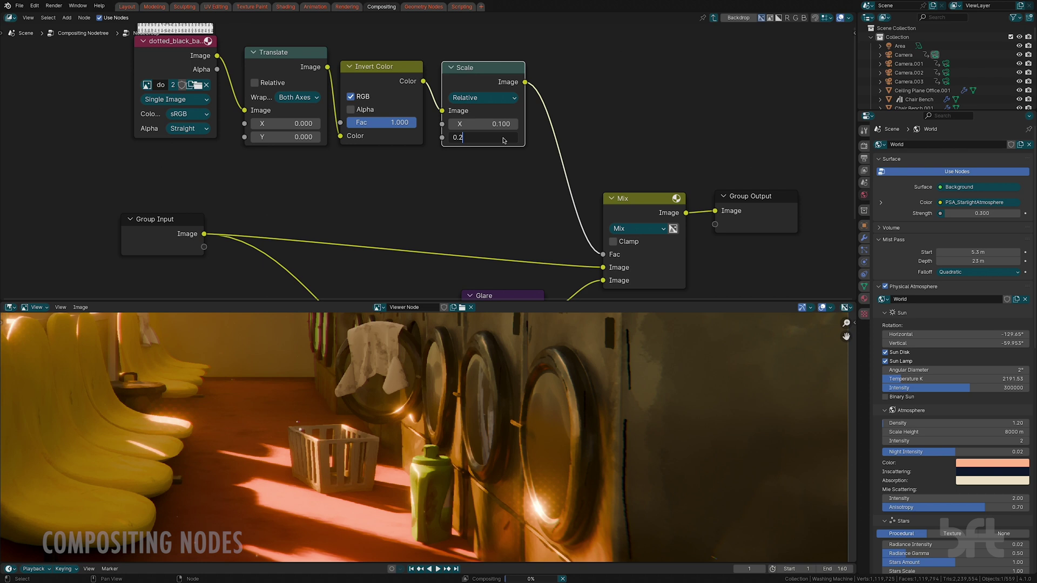
type("1")
key("Return")
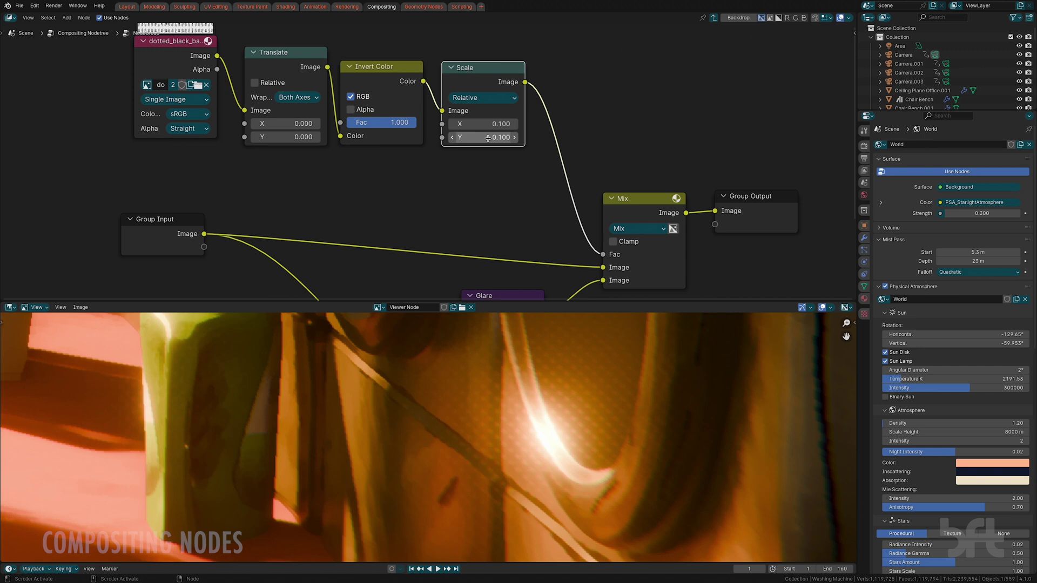
Rework the Scale values, trying Y at 0.5, and settle the dotted pattern at 0.2.
left_click(506, 125)
left_click(505, 124)
key("BackSpace")
type("2")
key("Return")
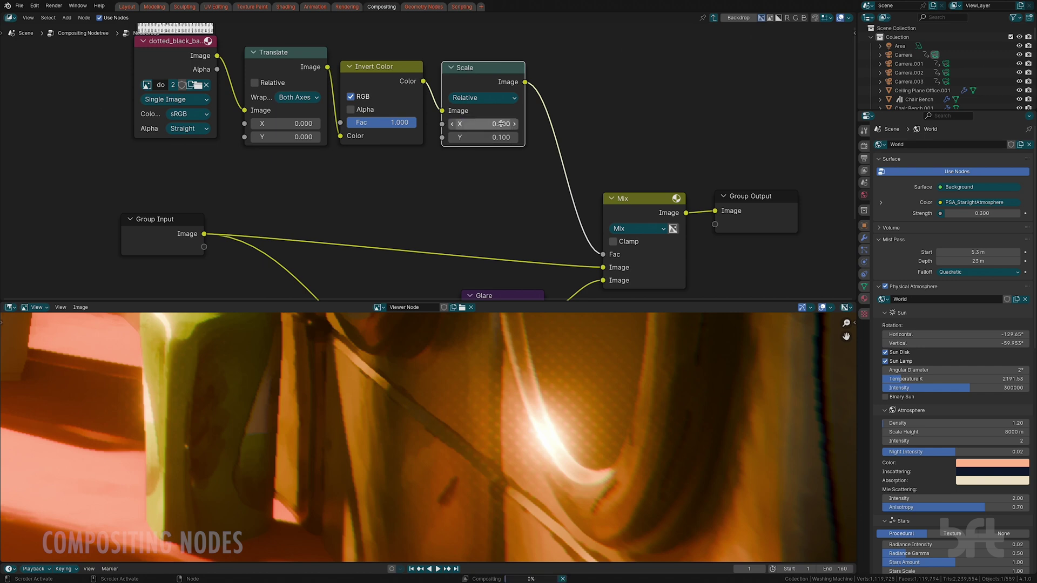
left_click(500, 137)
type("0.5")
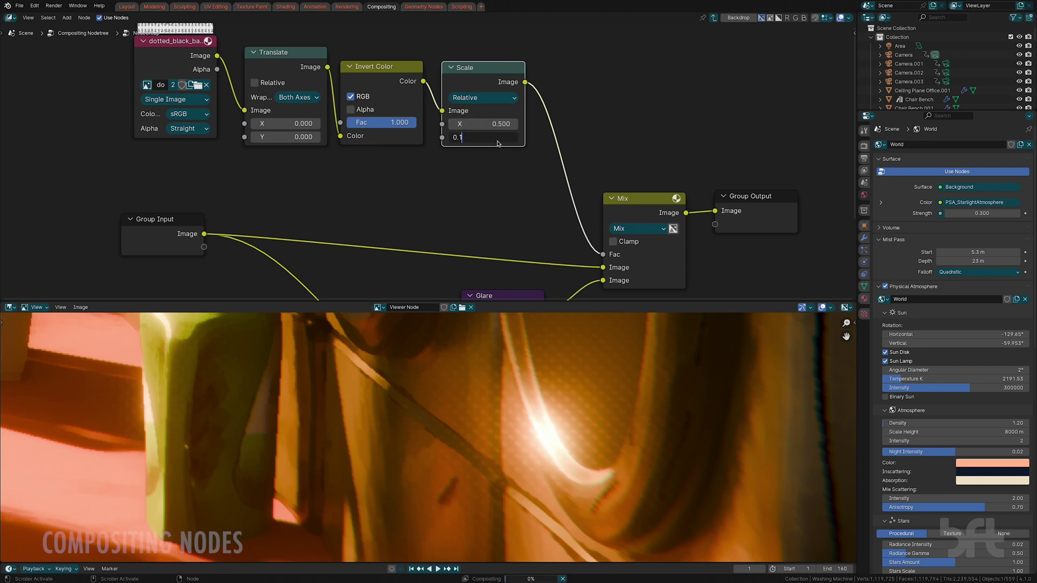
key("Return")
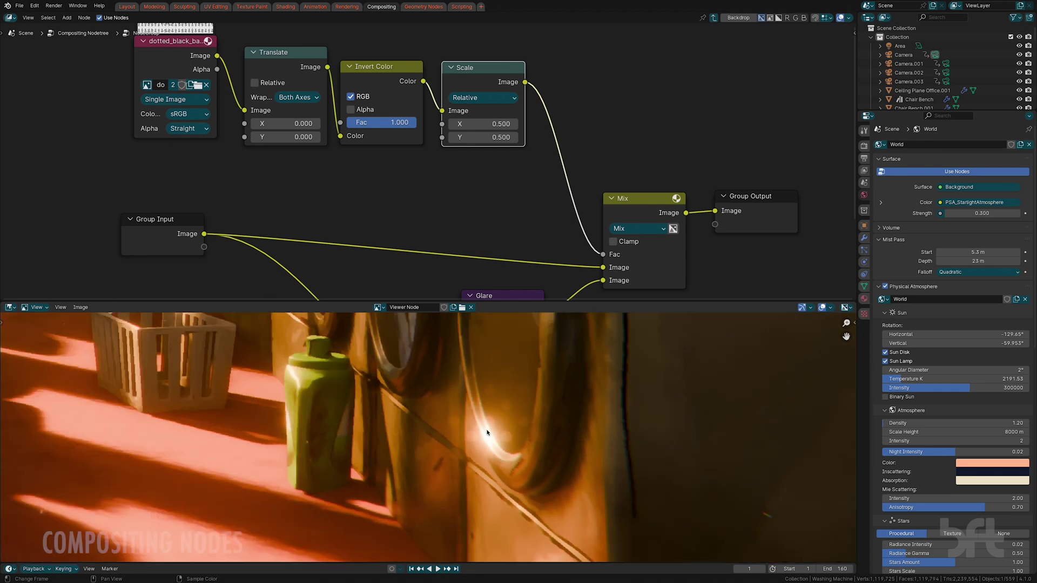
left_click(498, 124)
type("0.2")
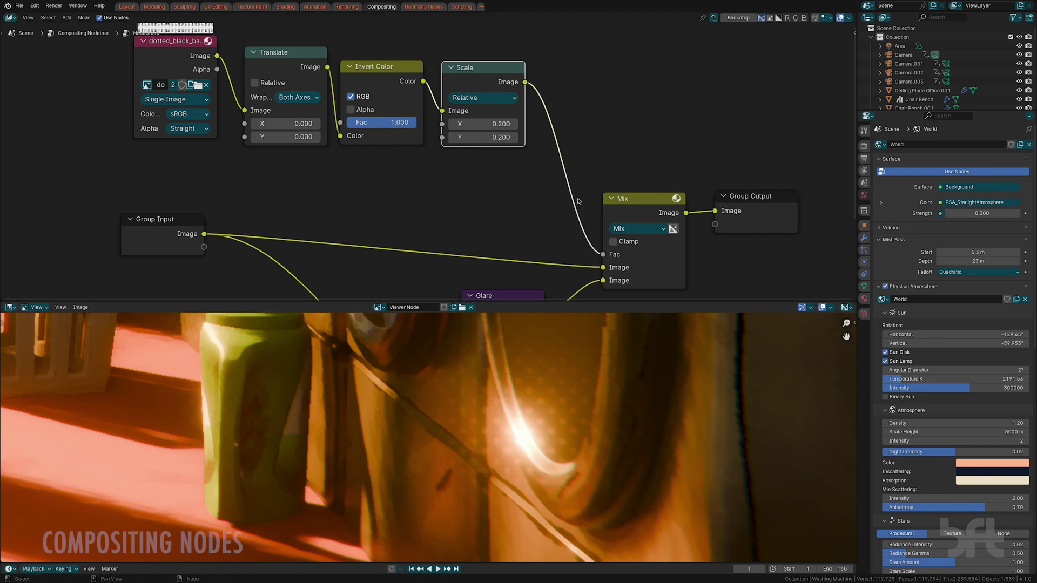
left_click(606, 256)
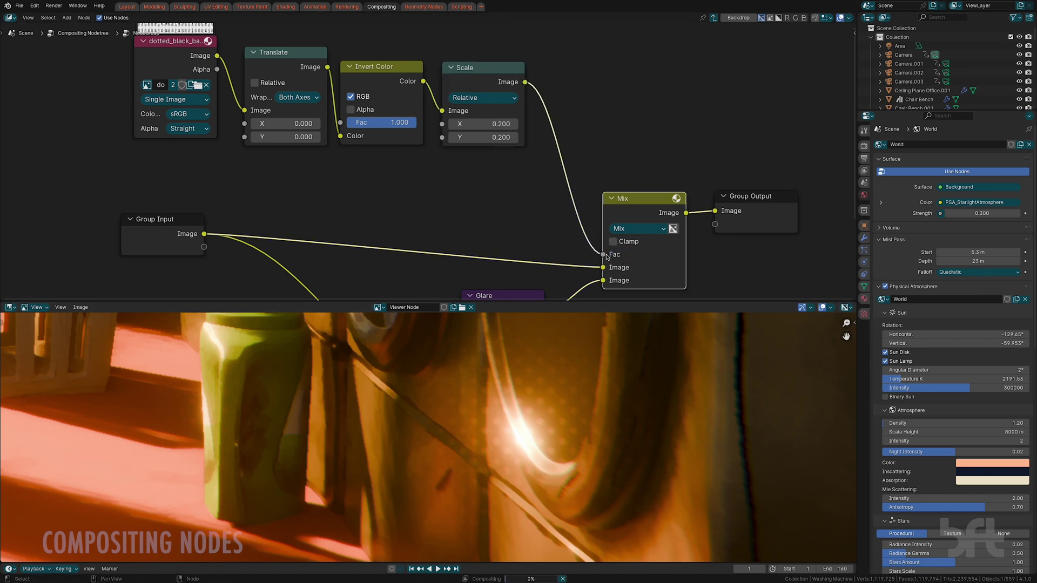
Try a Glare threshold of 0.1 and inspect the laundromat in the backdrop preview.
middle_click_drag(744, 279, 736, 140)
double_click(508, 231)
type("0.8")
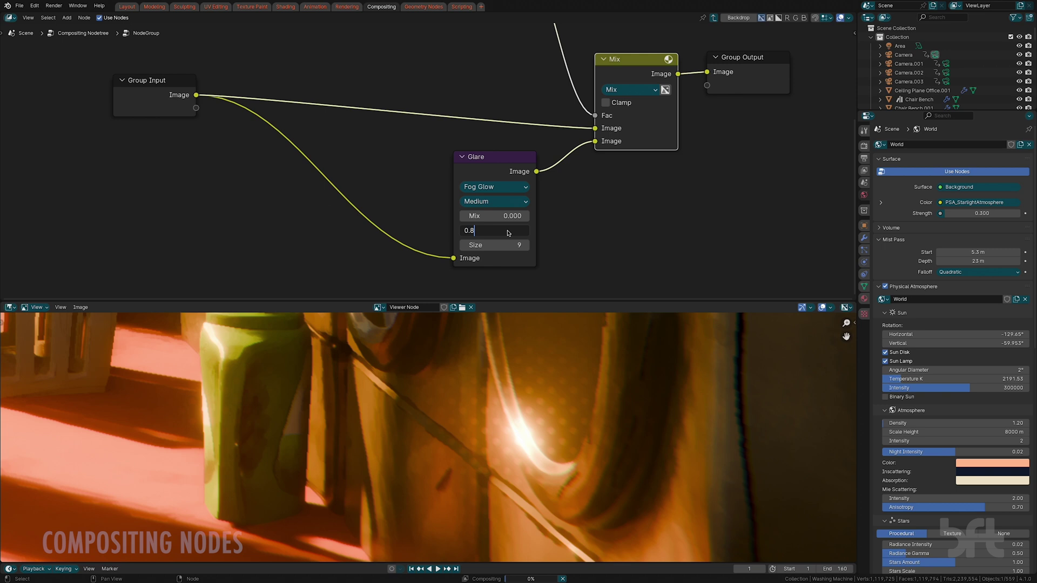
key("BackSpace")
type("1")
key("Return")
scroll(421, 440, "down", 5)
scroll(419, 432, "down", 3)
middle_click_drag(411, 405, 481, 443)
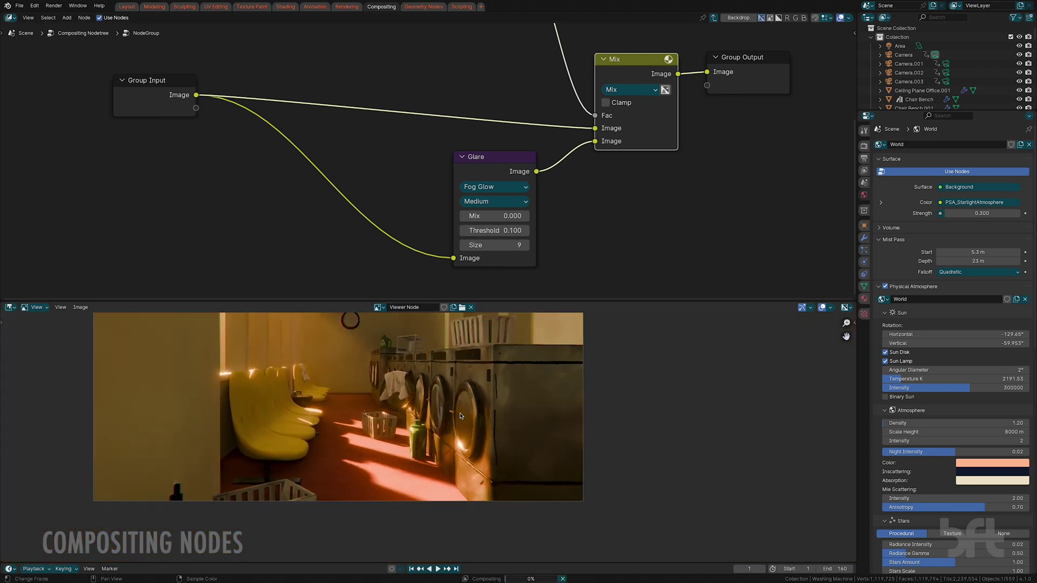
scroll(405, 384, "up", 1)
middle_click_drag(405, 383, 482, 426)
scroll(484, 426, "up", 2)
scroll(483, 426, "down", 2)
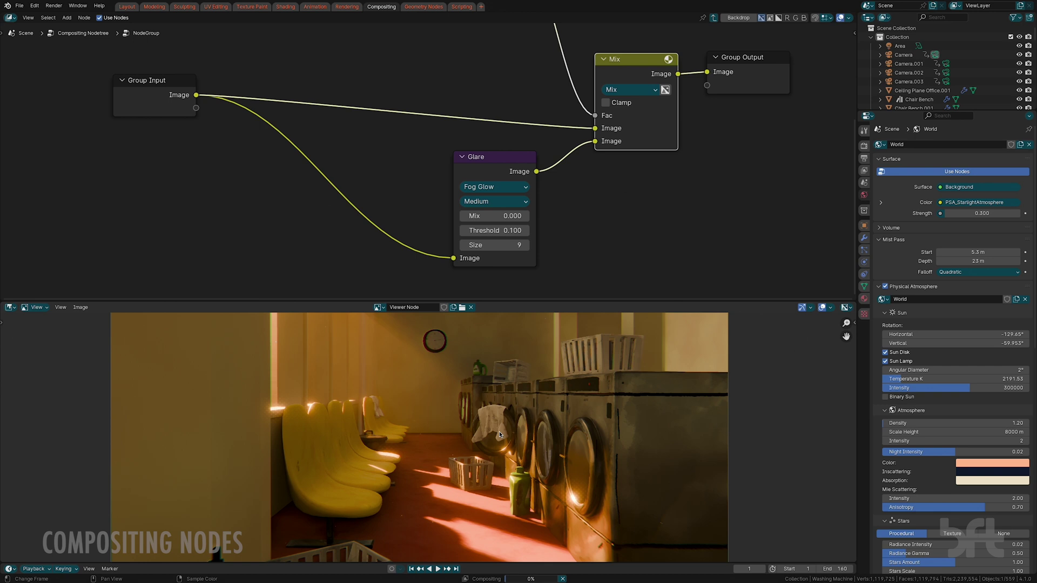
scroll(499, 433, "up", 6)
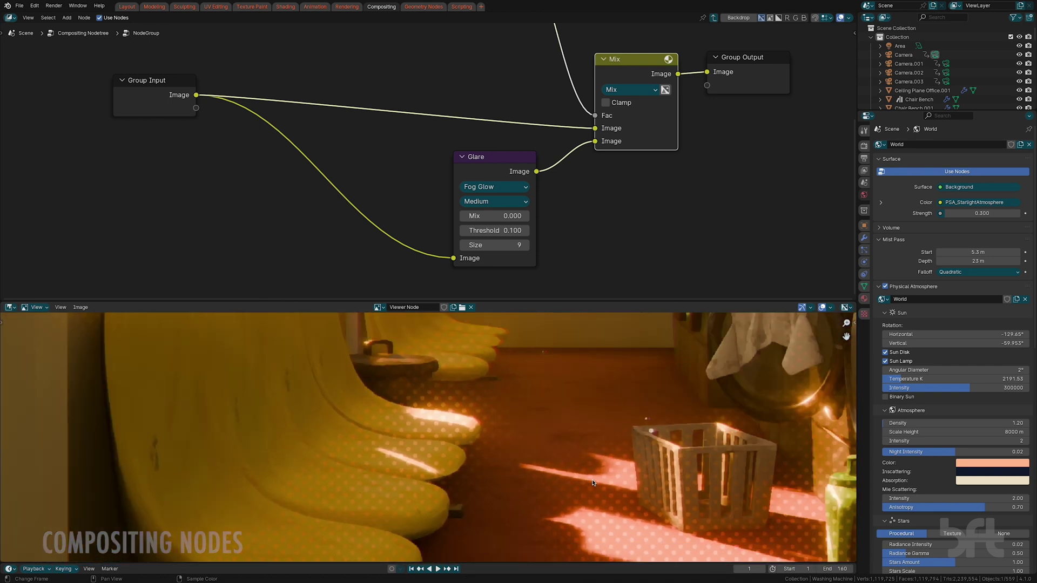
Set the Glare threshold back to 0.8.
left_click(502, 231)
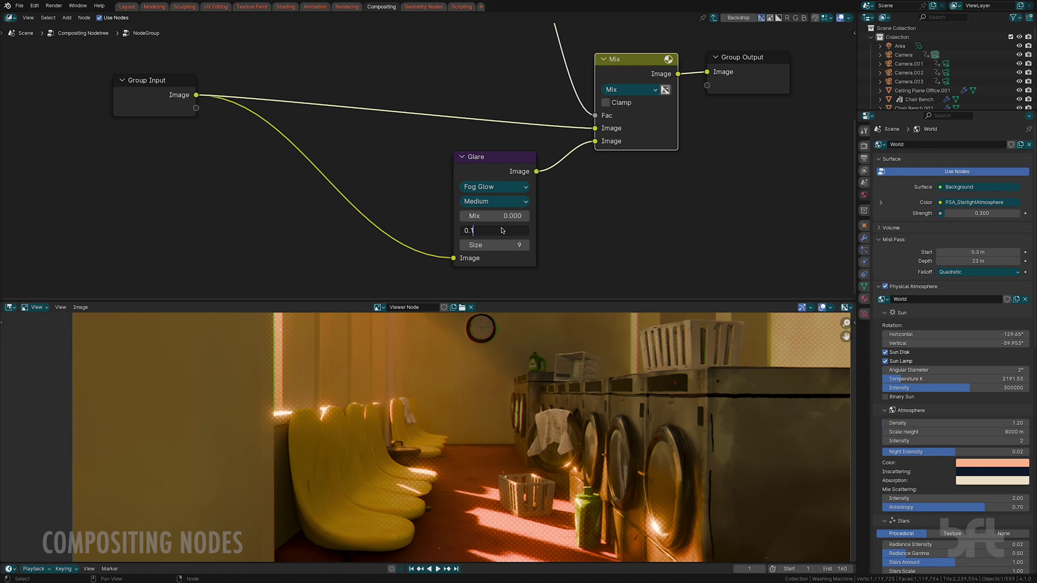
key("BackSpace")
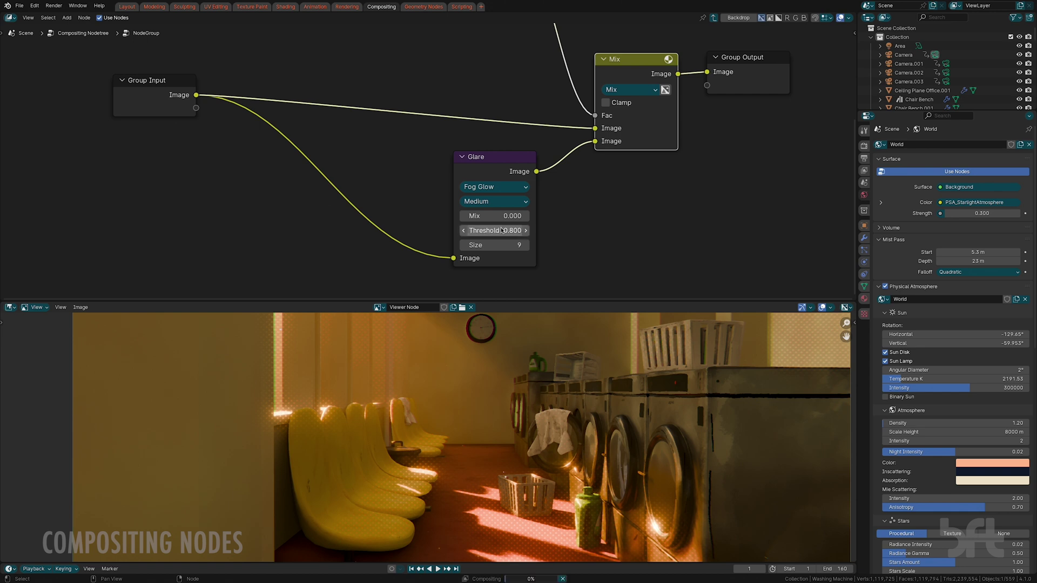
key("Return")
scroll(544, 436, "up", 2)
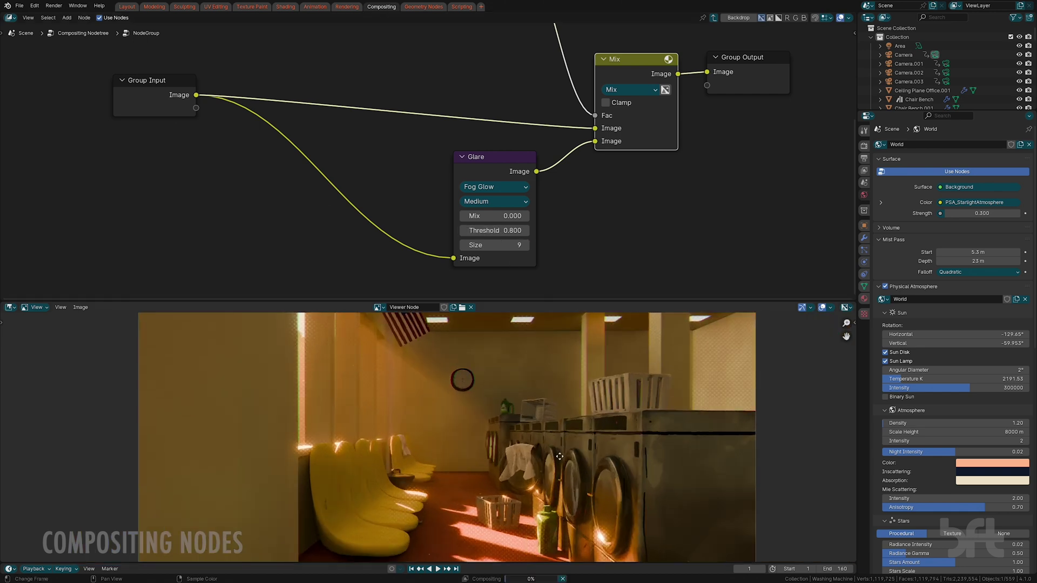
scroll(648, 203, "down", 4)
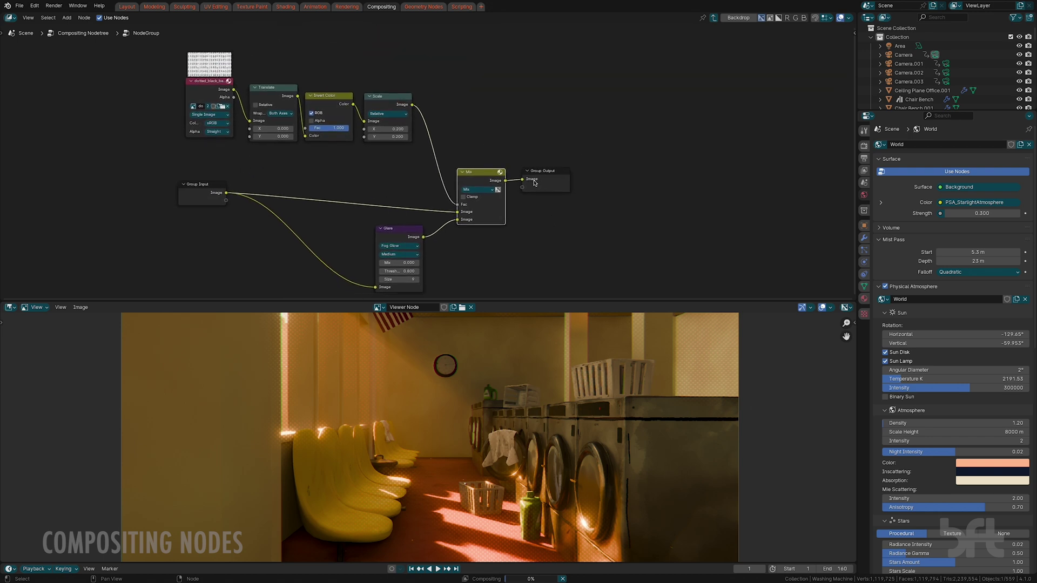
Exit to the main tree, select the COLOR SPLIT node, and show the View Layer passes.
key("Tab")
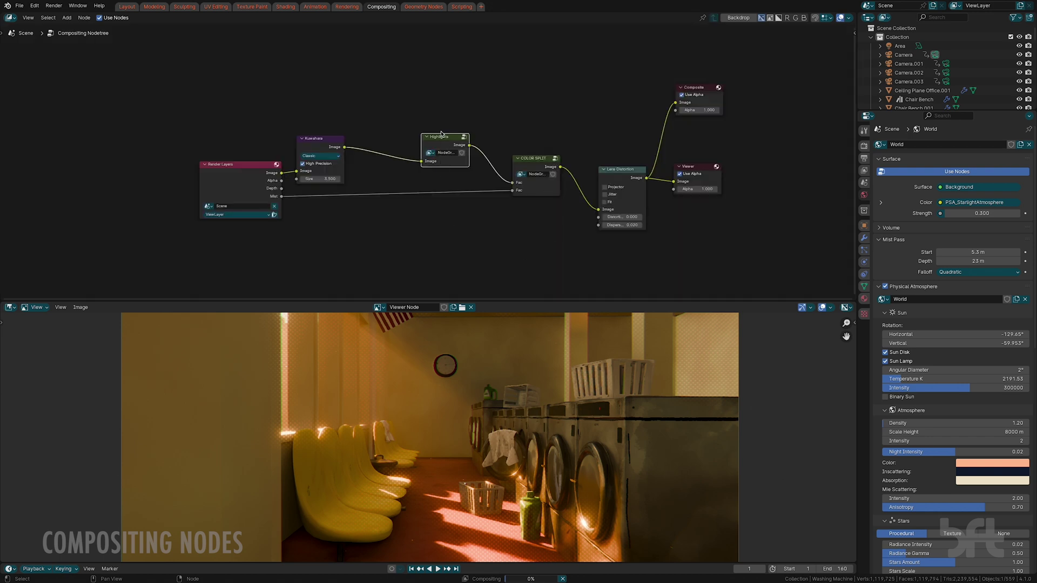
scroll(442, 141, "up", 3)
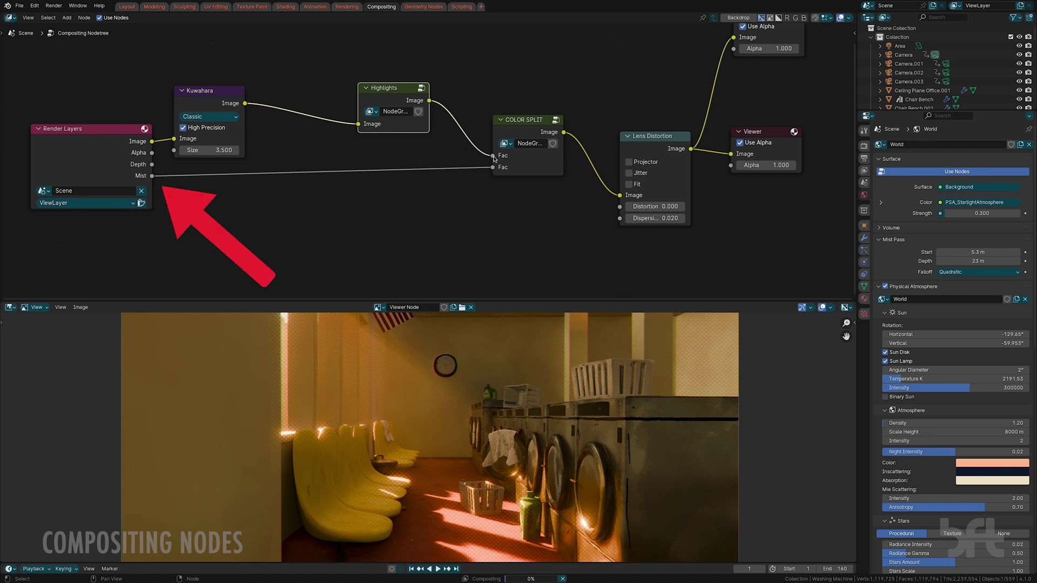
left_click(528, 162)
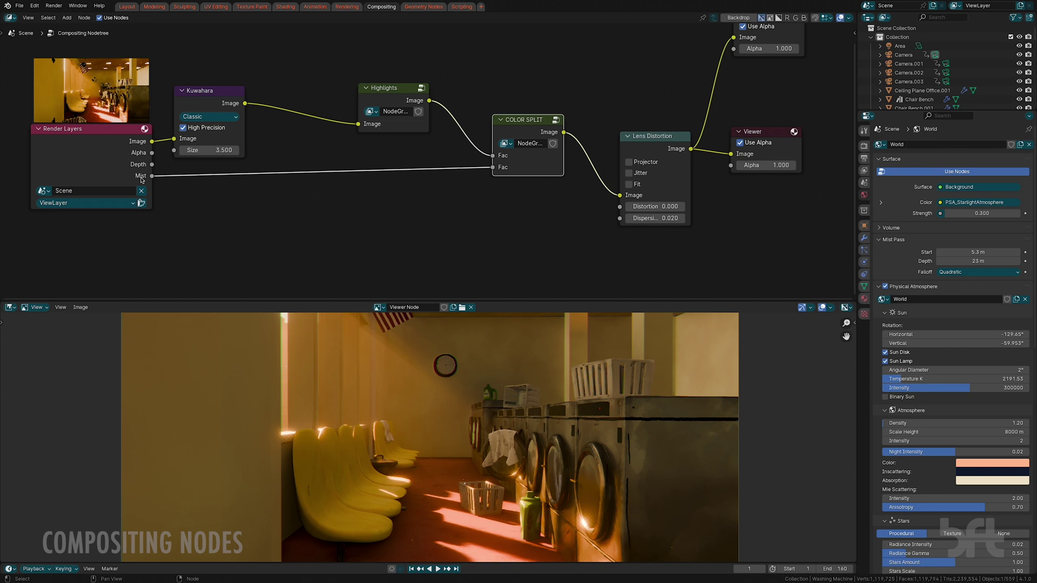
left_click(864, 171)
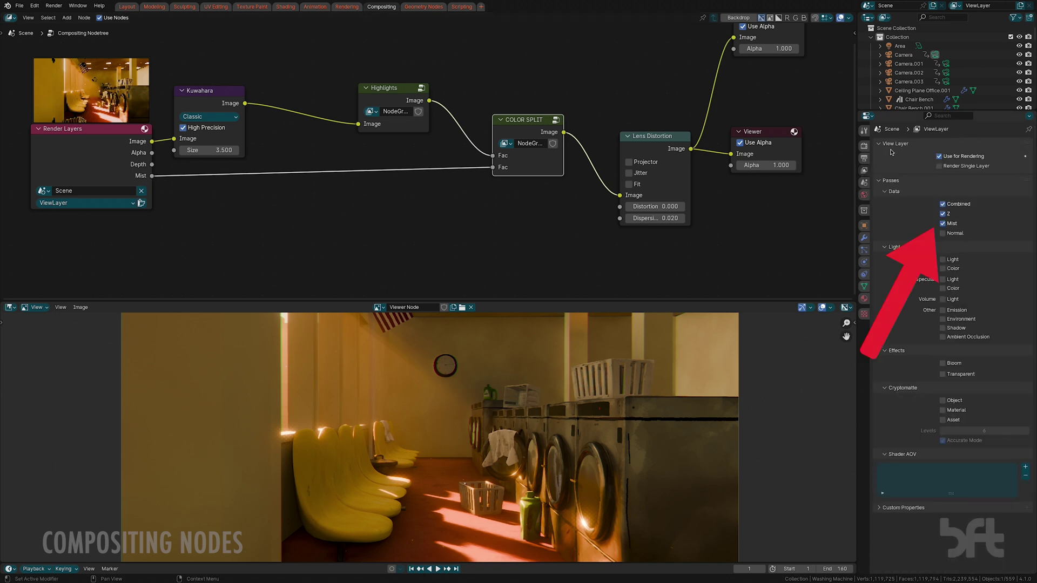
Toggle the Mist pass off and on, leaving it enabled, and return to the Layout workspace.
left_click(943, 224)
left_click(944, 224)
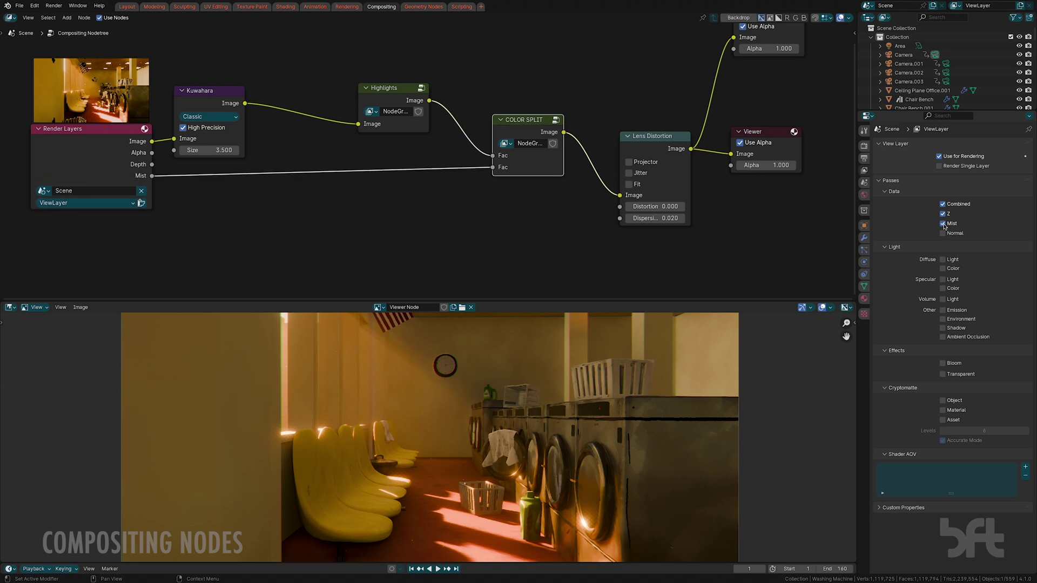
left_click(943, 224)
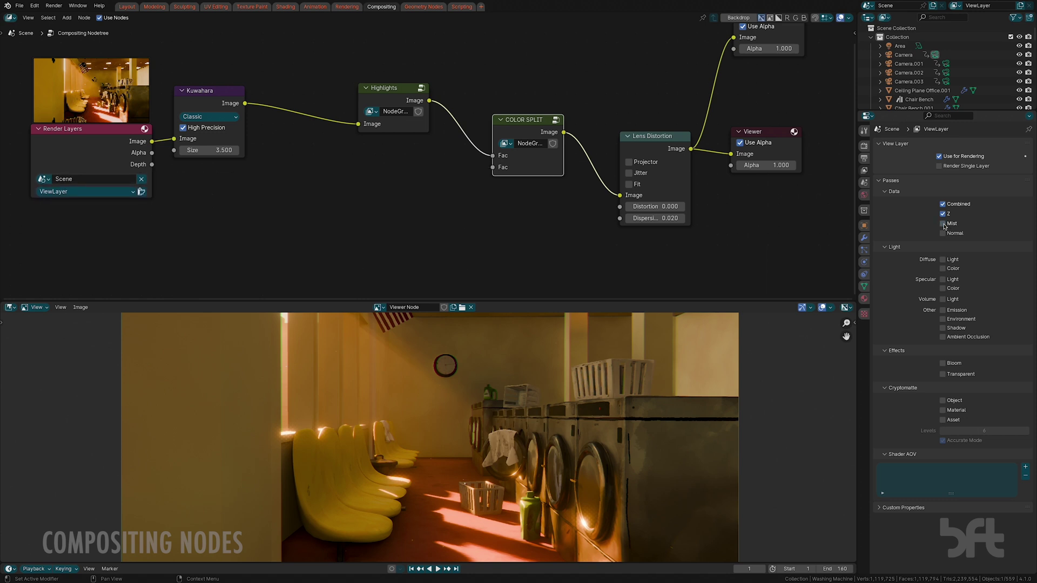
left_click(944, 224)
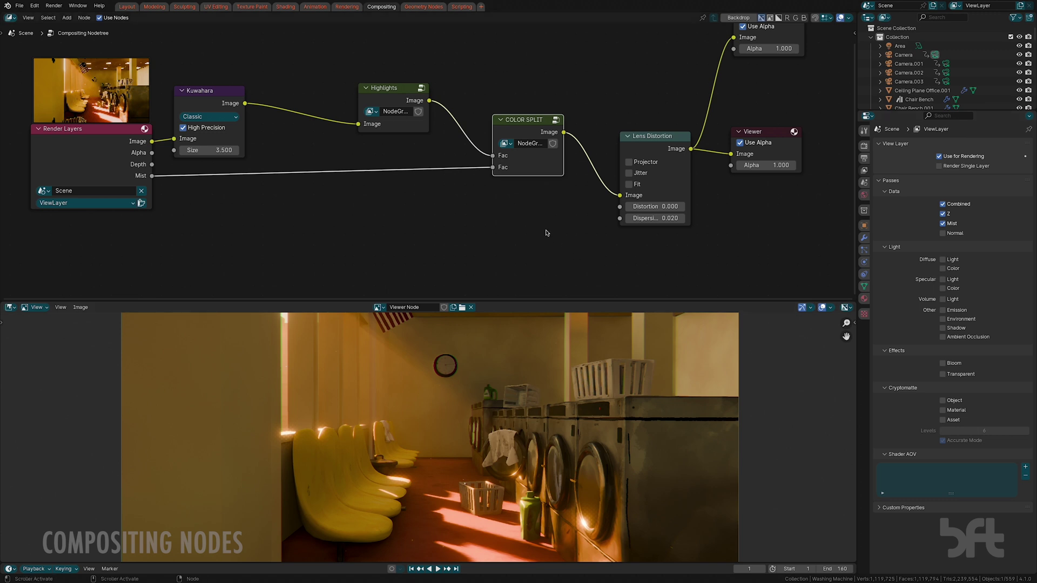
left_click(126, 7)
scroll(568, 236, "up", 3)
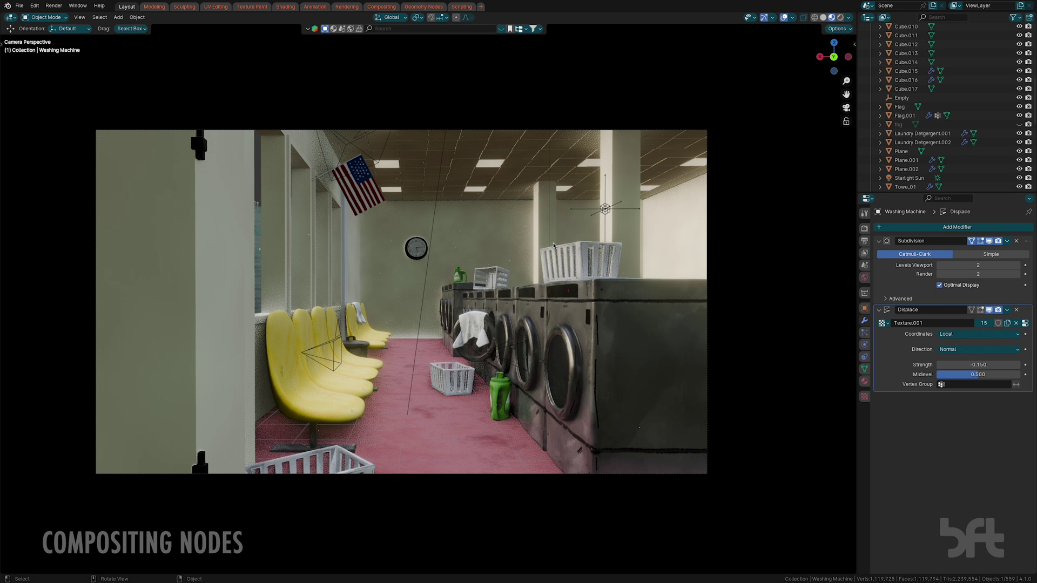
Preview the Mist render pass in Rendered shading, testing World mist start then undoing to 5.3 m.
left_click(842, 18)
left_click(848, 19)
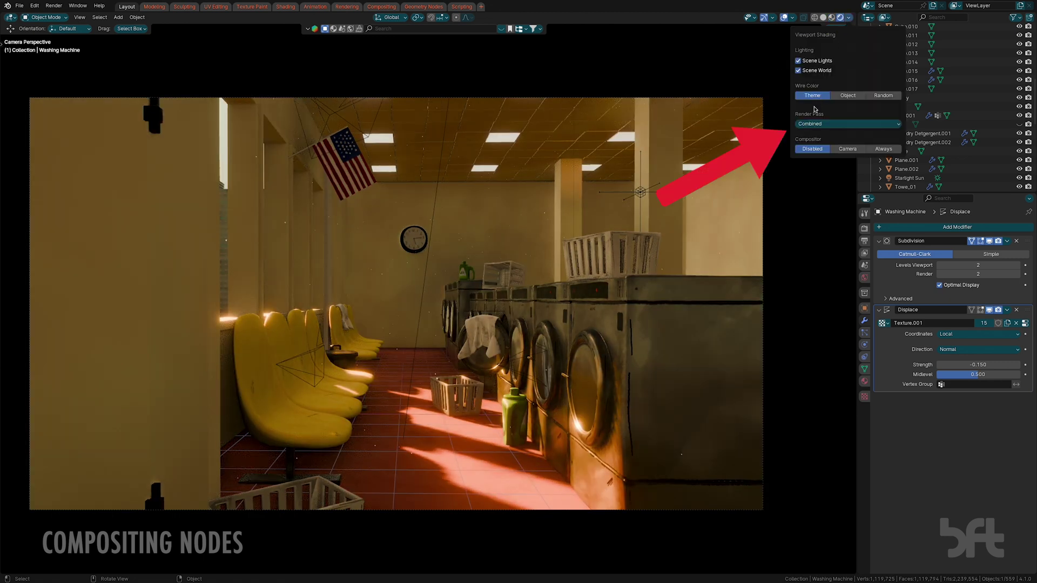
left_click(832, 124)
left_click(876, 160)
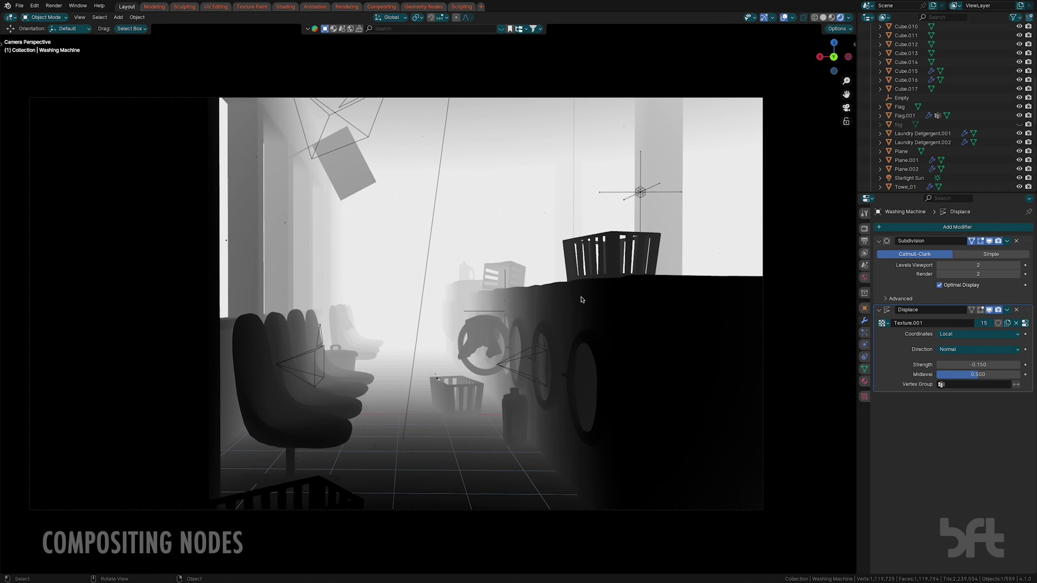
left_click(865, 278)
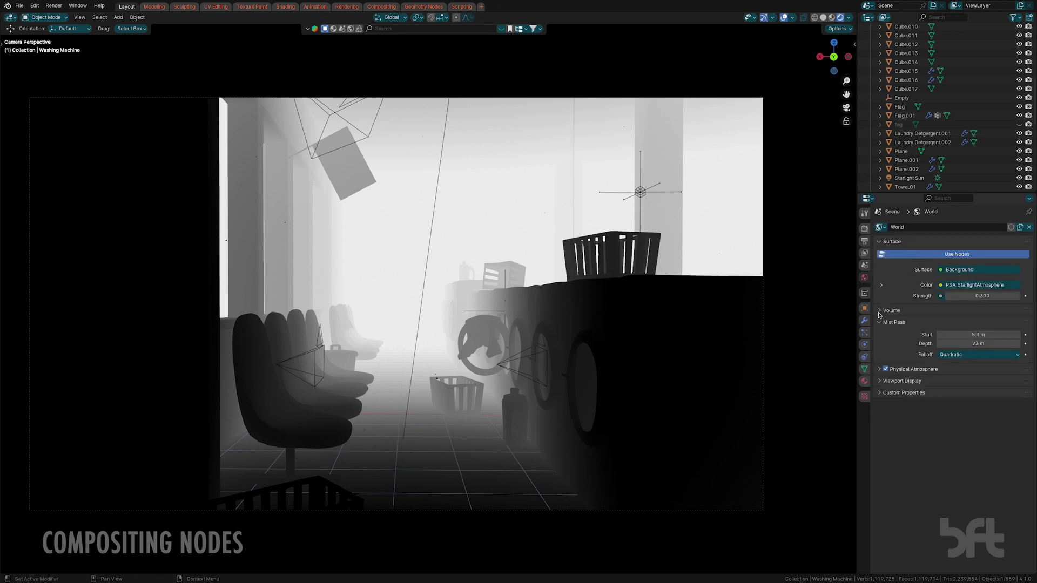
mouse_move(983, 336)
left_mouse_down()
mouse_move(1018, 336)
mouse_move(964, 336)
mouse_move(983, 335)
left_mouse_up()
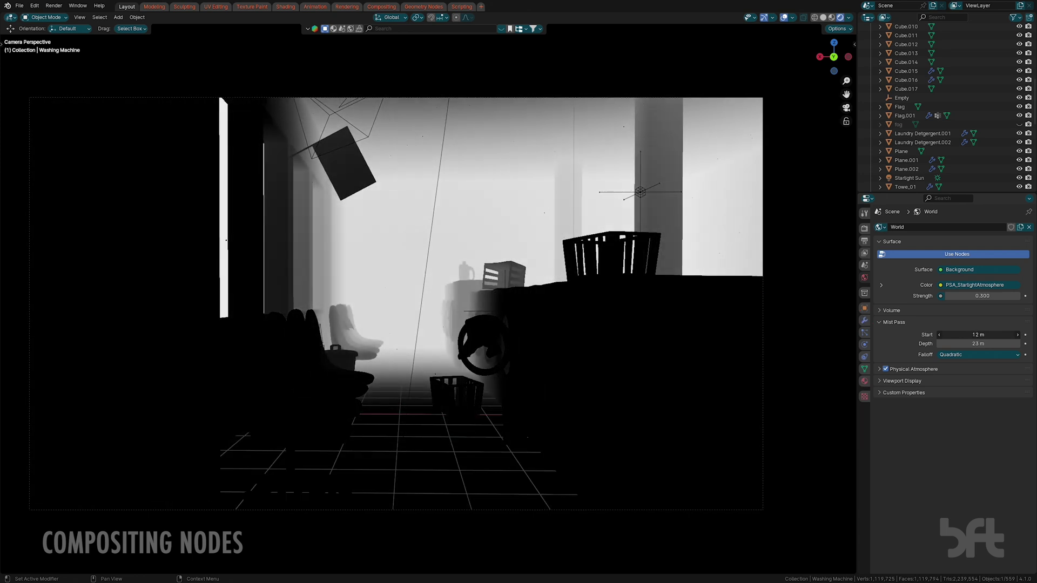
key("ctrl+z")
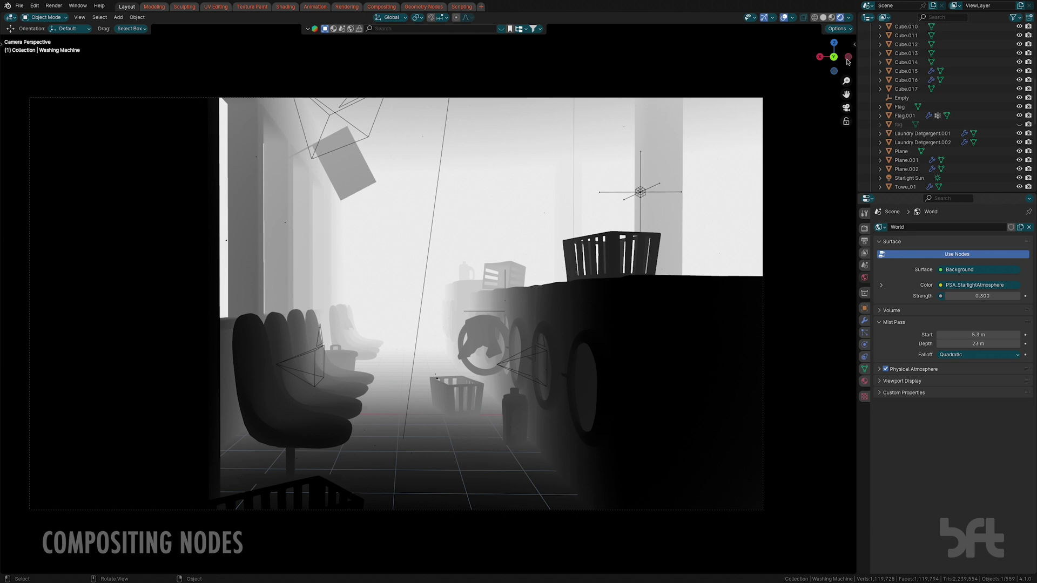
Back in the Compositing workspace, enter the COLOR SPLIT node group and bring its nodes into view.
left_click(381, 6)
key("Tab")
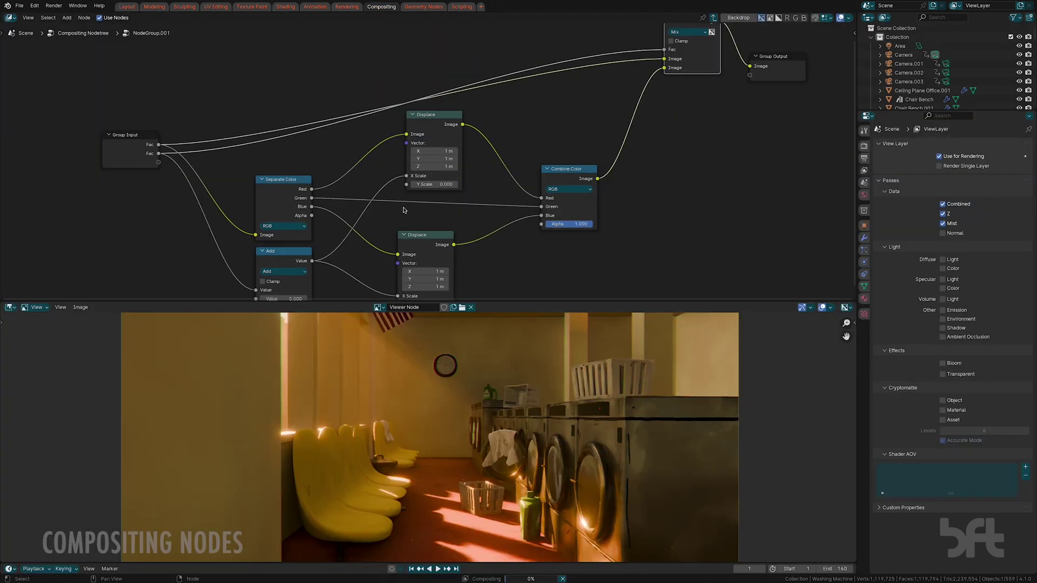
scroll(379, 201, "up", 4)
mouse_move(379, 201)
middle_mouse_down()
mouse_move(412, 224)
mouse_move(383, 208)
middle_mouse_up()
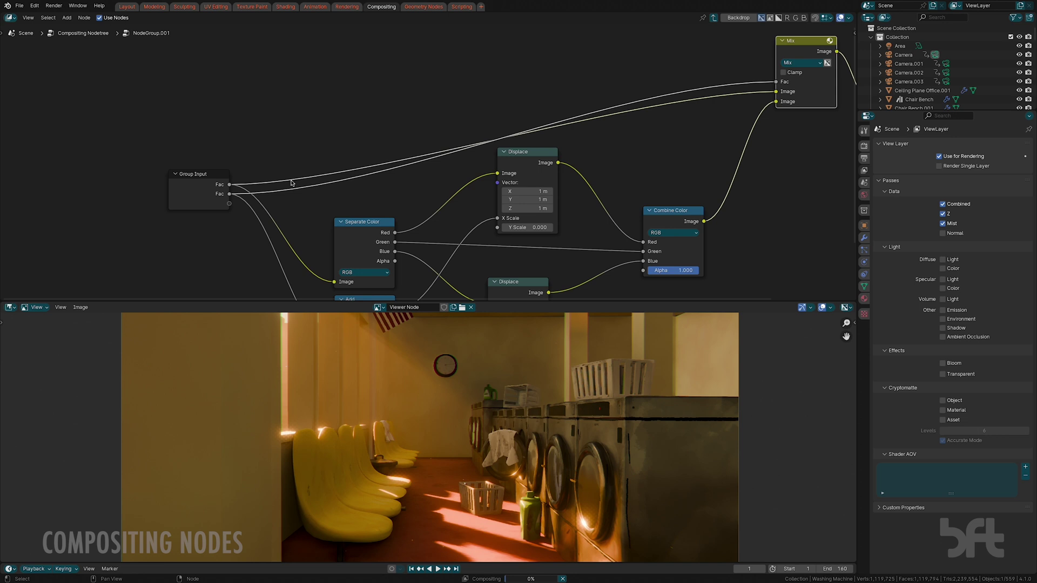
key("Tab")
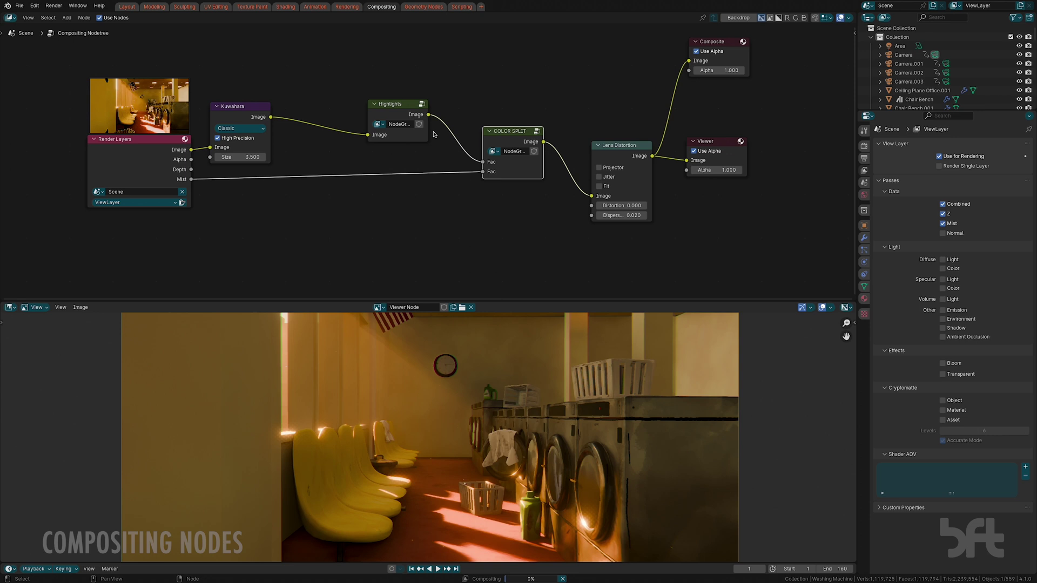
key("Tab")
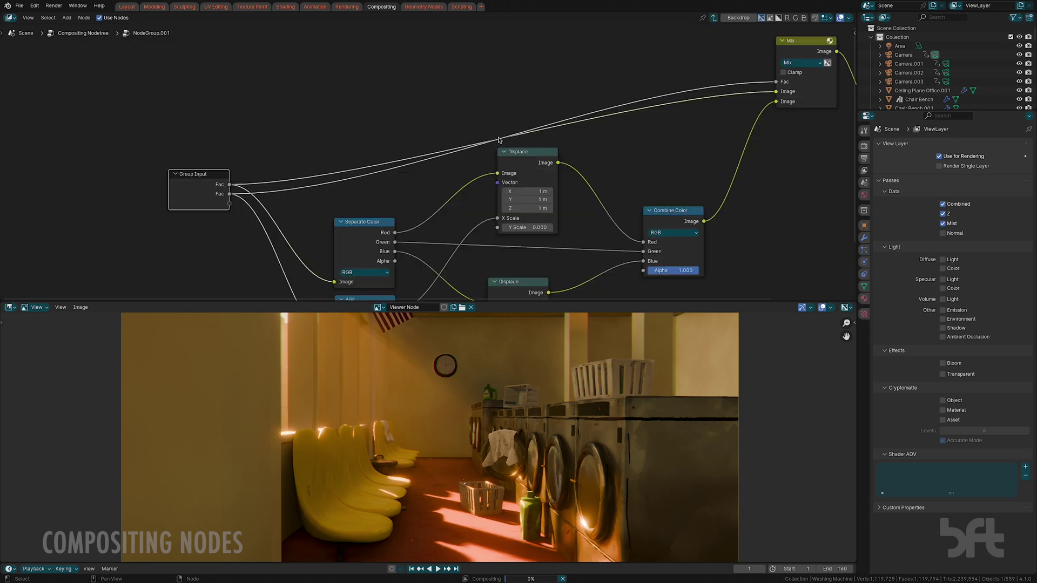
Reconnect the Group Input Fac link on the Mix node, then view the group's lower nodes.
middle_click_drag(613, 113, 486, 176)
left_click(670, 136)
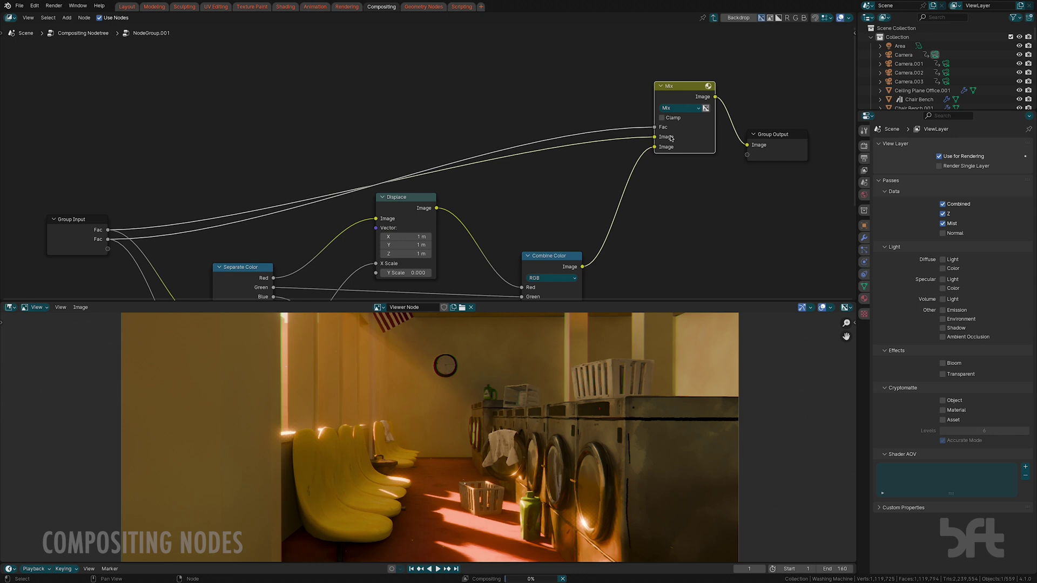
mouse_move(655, 138)
left_mouse_down()
mouse_move(502, 157)
mouse_move(313, 158)
mouse_move(342, 146)
mouse_move(654, 137)
mouse_move(389, 73)
mouse_move(218, 237)
mouse_move(616, 118)
mouse_move(655, 127)
left_mouse_up()
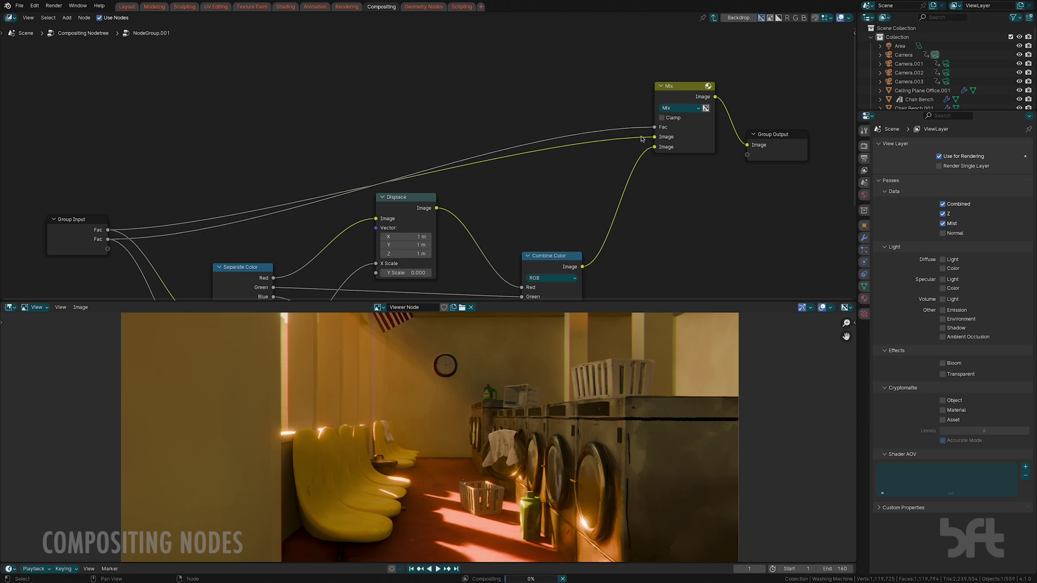
middle_click_drag(712, 203, 723, 179)
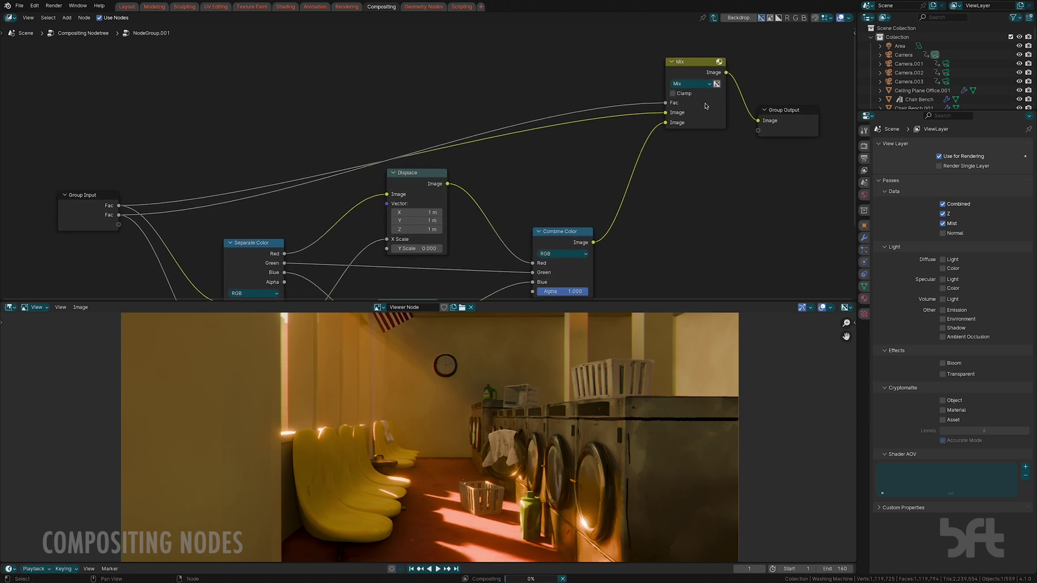
left_click(705, 124)
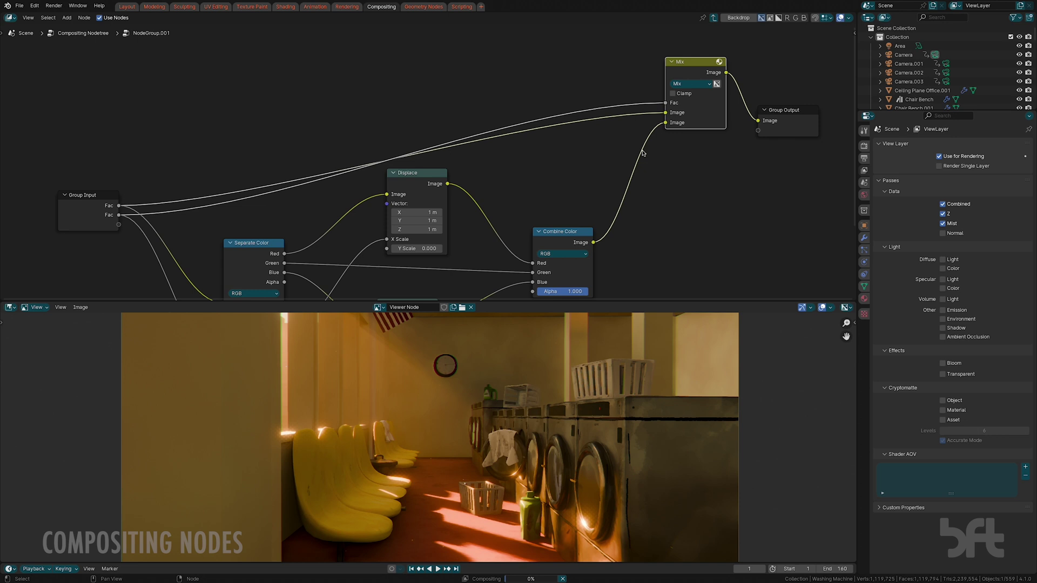
middle_click_drag(421, 197, 455, 128)
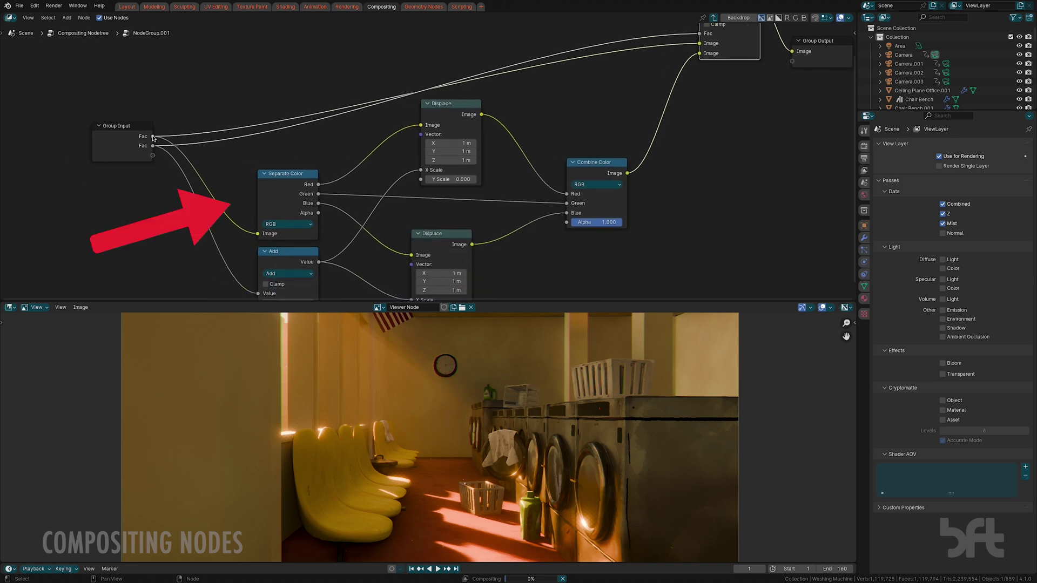
Link Group Input's Fac into Separate Color and nudge Separate Color slightly right.
left_click_drag(153, 138, 162, 142)
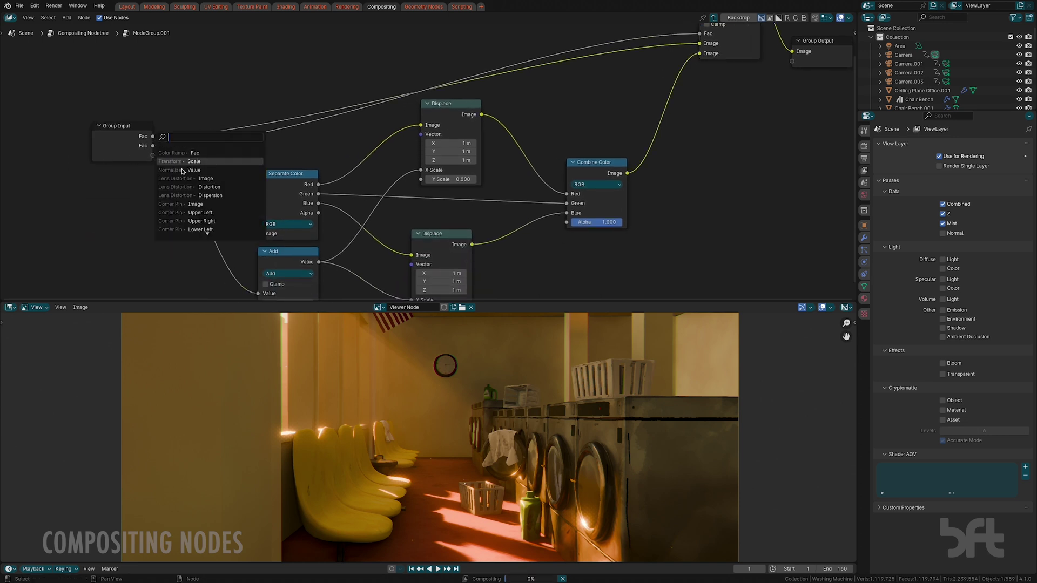
left_click(310, 216)
middle_click_drag(350, 195, 361, 145)
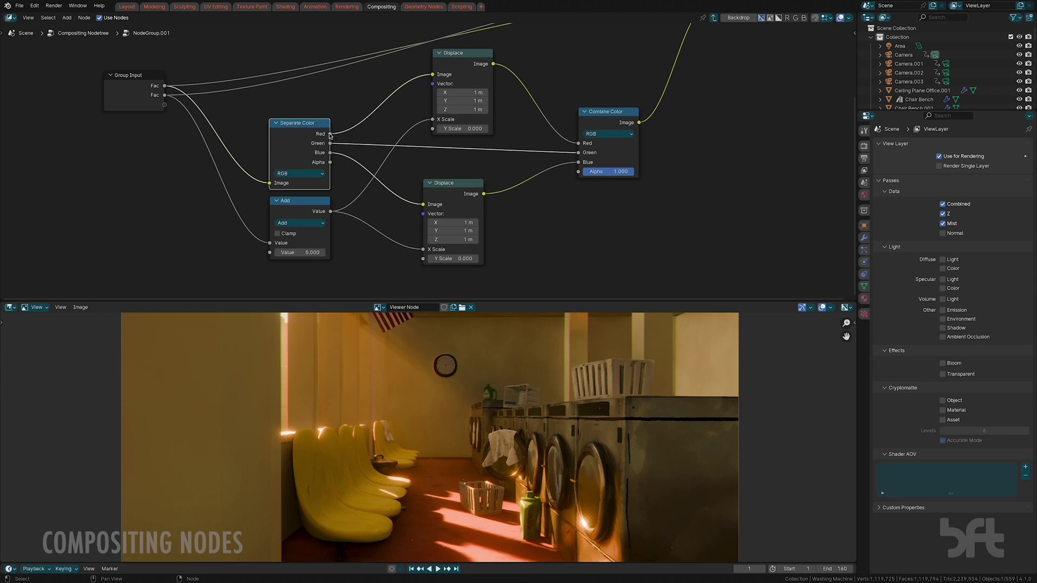
left_click(457, 67)
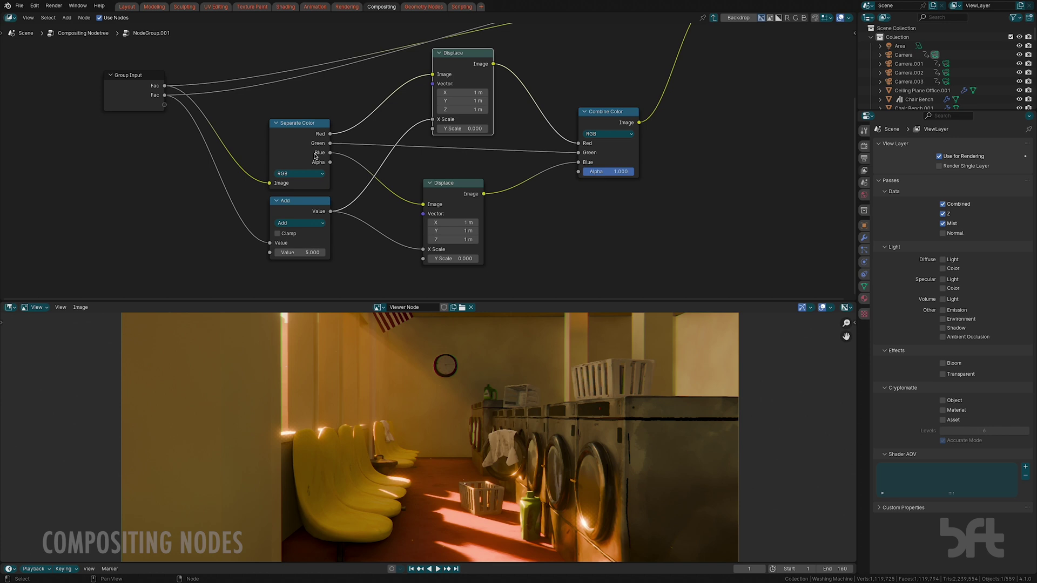
left_click_drag(316, 157, 327, 156)
Plug Separate Color's Blue into the lower Displace Image and Group Input's Fac into Add.
left_click(440, 197)
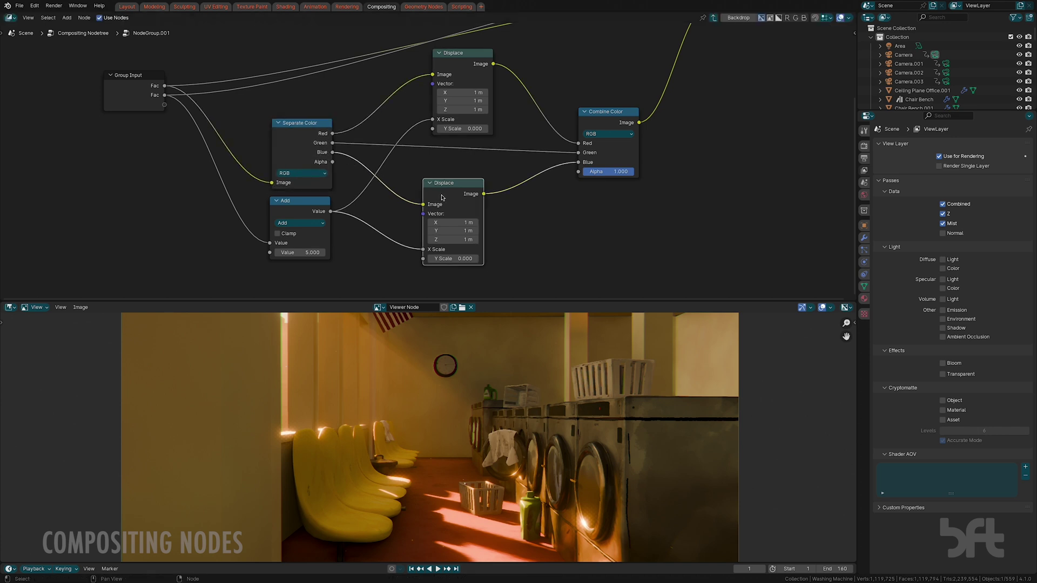
mouse_move(440, 197)
left_mouse_down()
mouse_move(377, 190)
mouse_move(431, 202)
left_mouse_up()
middle_click_drag(379, 223, 346, 227)
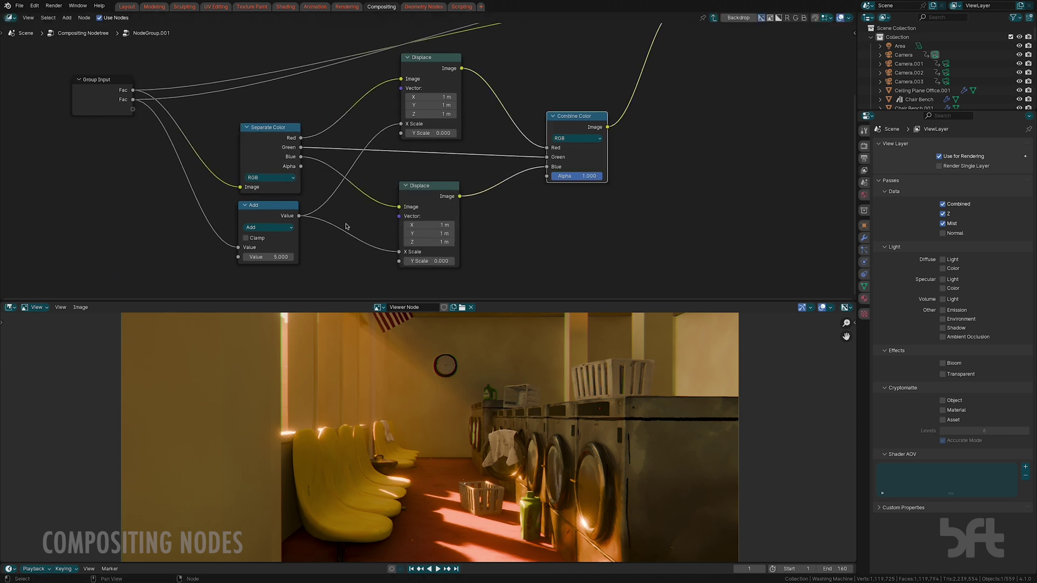
left_click(265, 218)
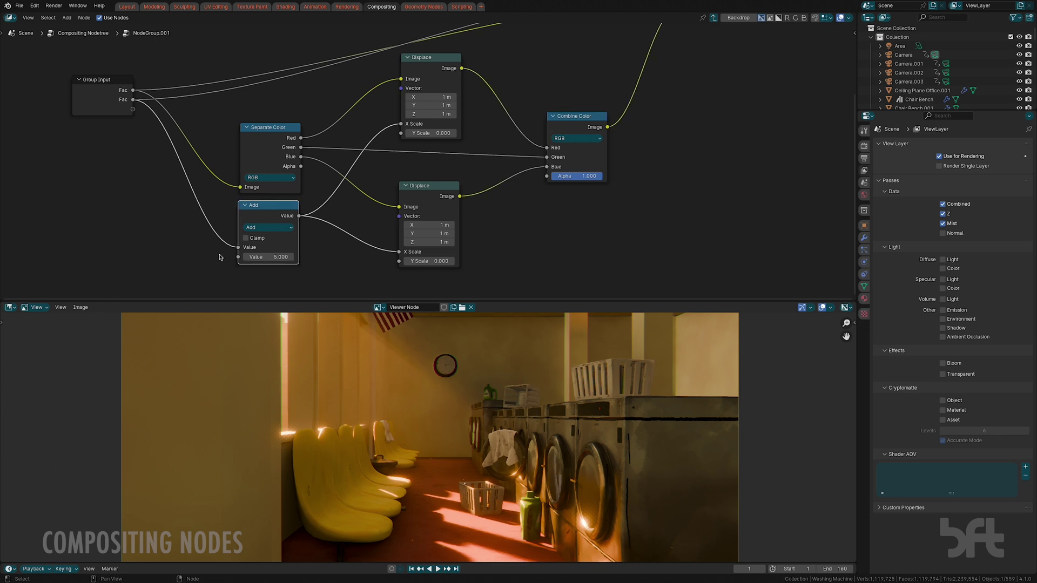
mouse_move(133, 99)
left_mouse_down()
mouse_move(198, 185)
mouse_move(134, 102)
left_mouse_up()
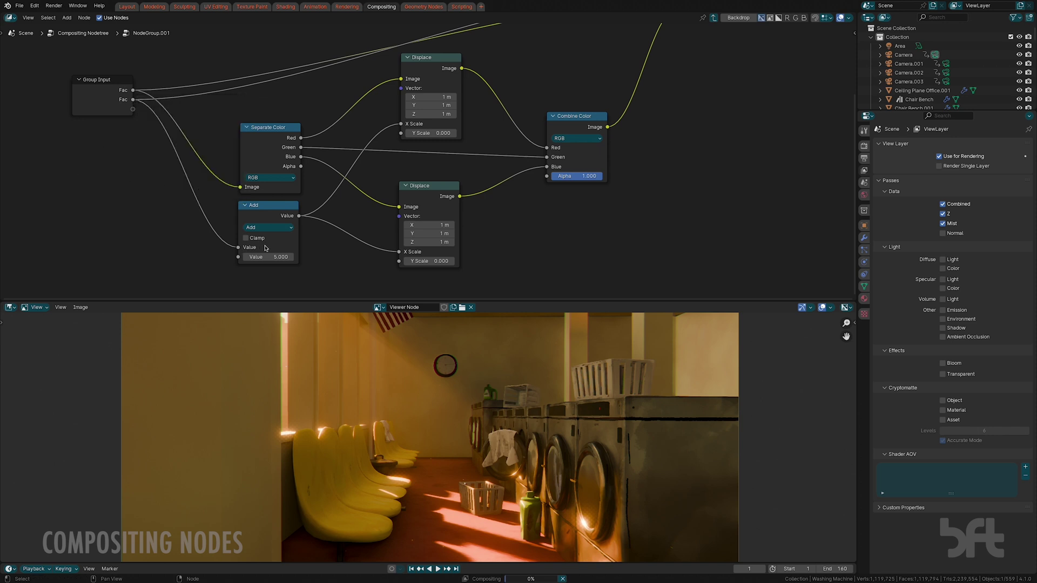
Zoom the Viewer onto the washers and set the Add node Value to 10.
scroll(490, 405, "up", 4)
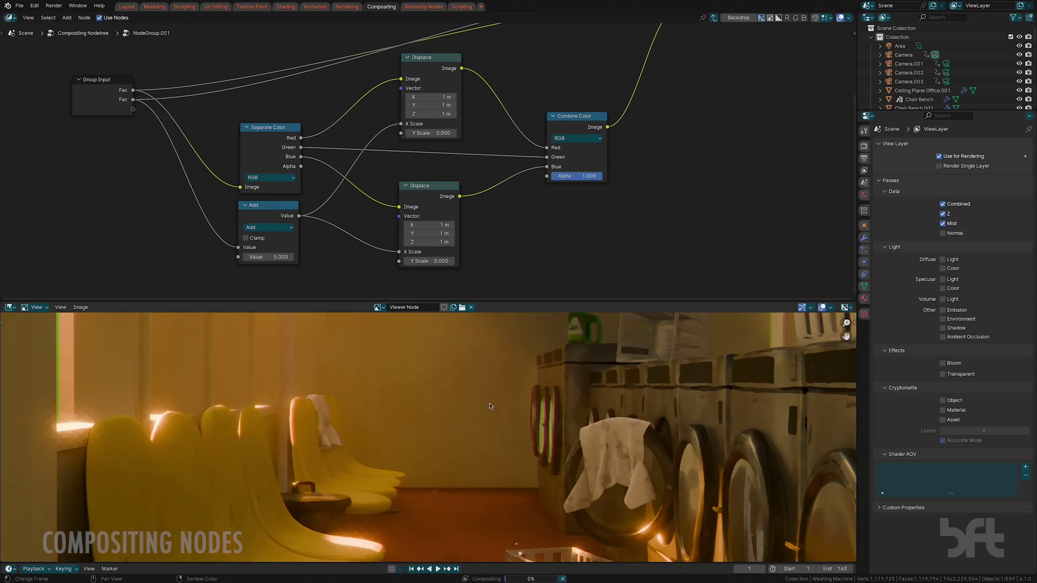
middle_click_drag(489, 405, 407, 435)
scroll(410, 437, "up", 3)
middle_click_drag(497, 460, 498, 444)
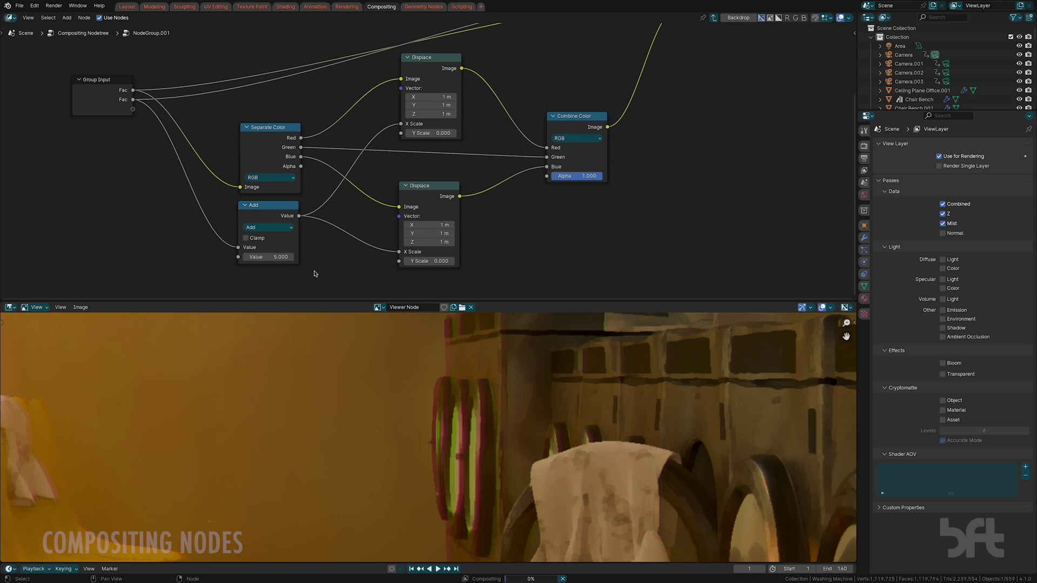
left_click(279, 258)
key("Return")
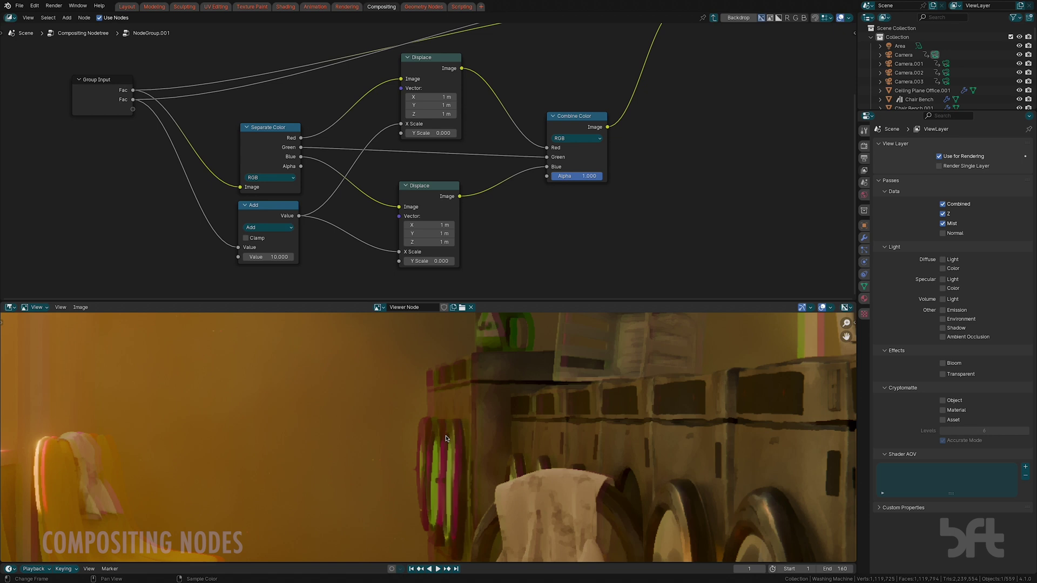
Check the wall clock's colour fringing in the Viewer and settle the Add Value at 5.
middle_click_drag(487, 453, 476, 541)
middle_click_drag(517, 436, 519, 539)
scroll(446, 475, "up", 1)
middle_click_drag(426, 442, 445, 489)
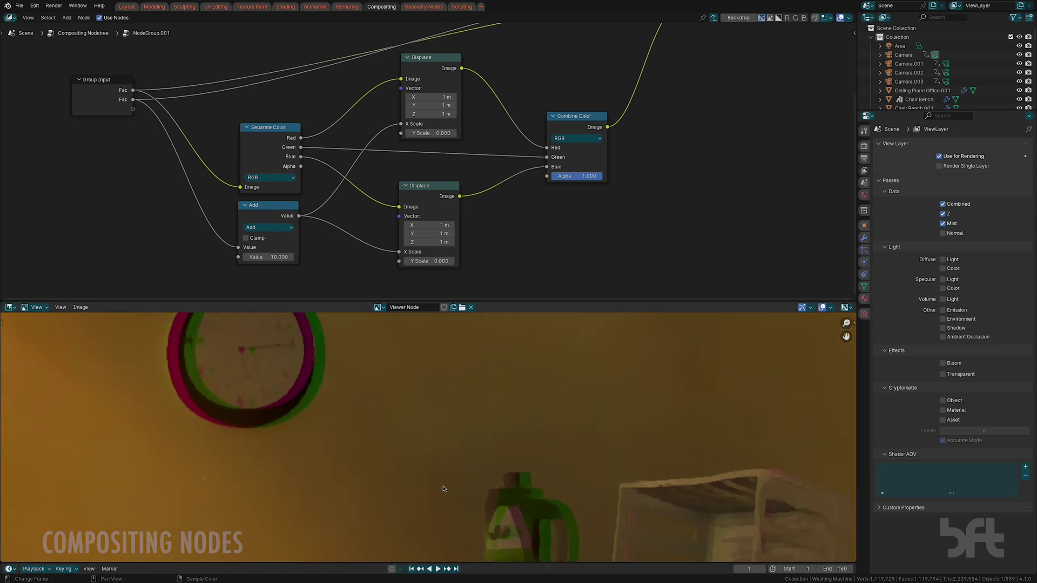
middle_click_drag(444, 488, 467, 547)
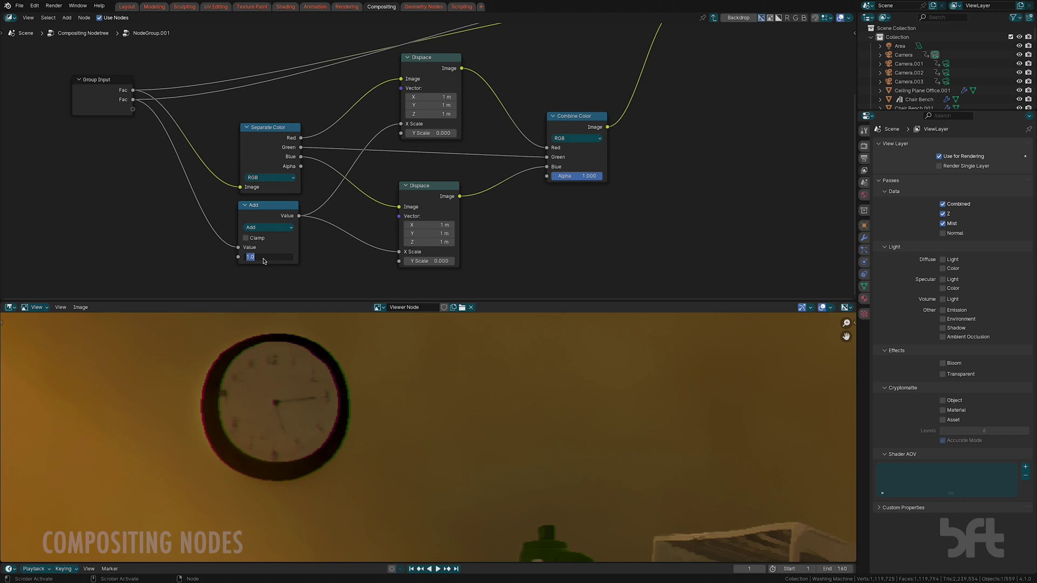
type("5")
key("Return")
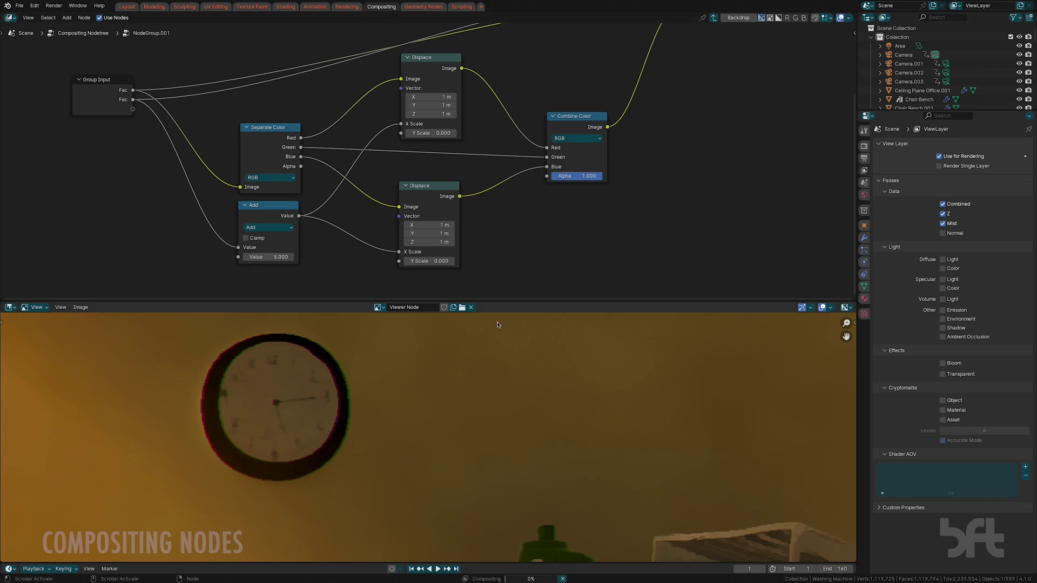
mouse_move(626, 184)
middle_mouse_down()
mouse_move(578, 221)
mouse_move(609, 175)
middle_mouse_up()
Exit via Group Output and zoom over COLOR SPLIT, Lens Distortion, Composite and Viewer.
middle_click_drag(543, 169, 491, 224)
scroll(563, 153, "up", 1)
middle_click_drag(566, 148, 541, 183)
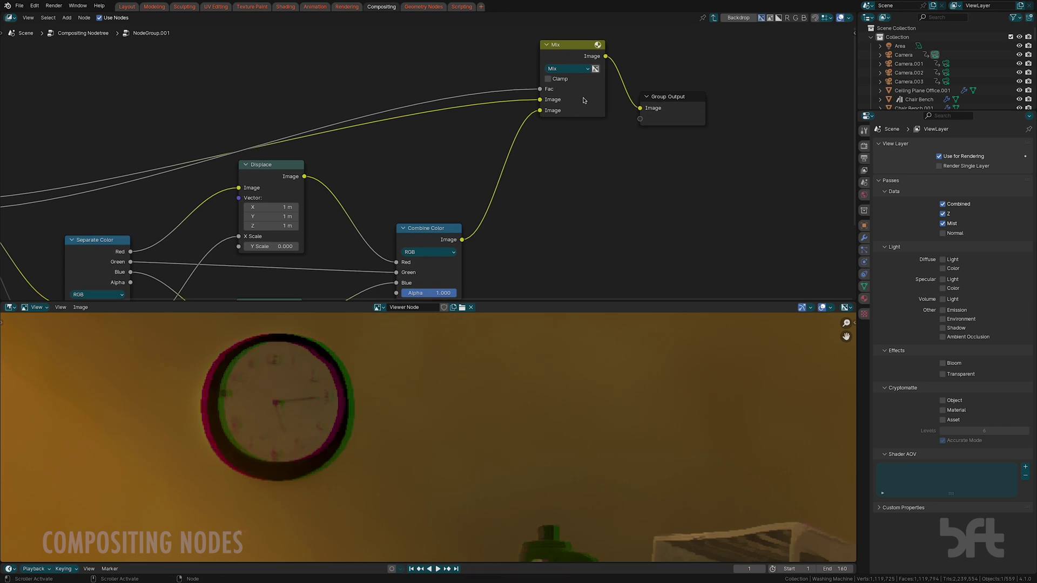
scroll(547, 162, "down", 3)
middle_click_drag(637, 111, 638, 111)
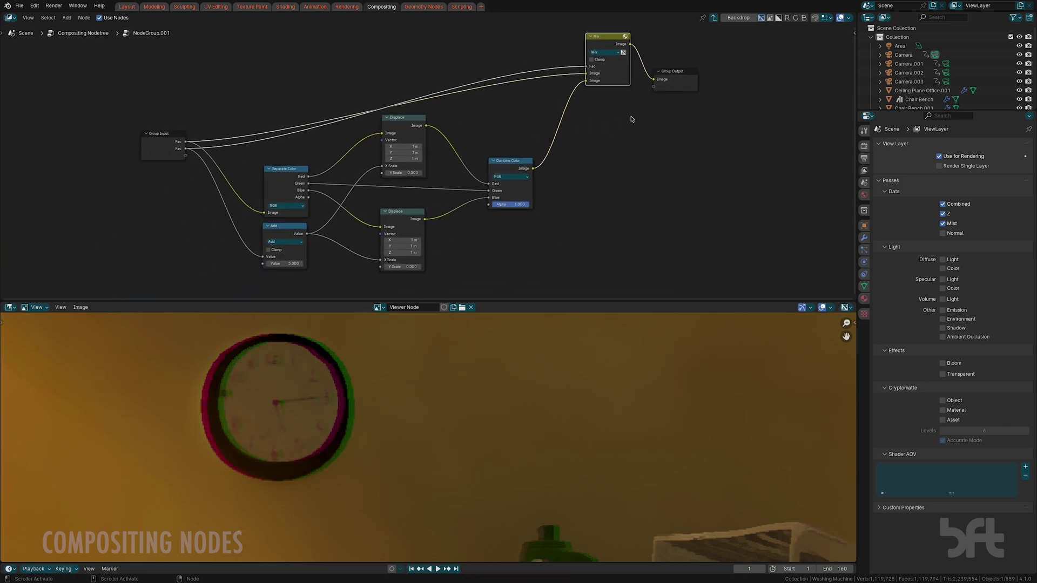
left_click(689, 89)
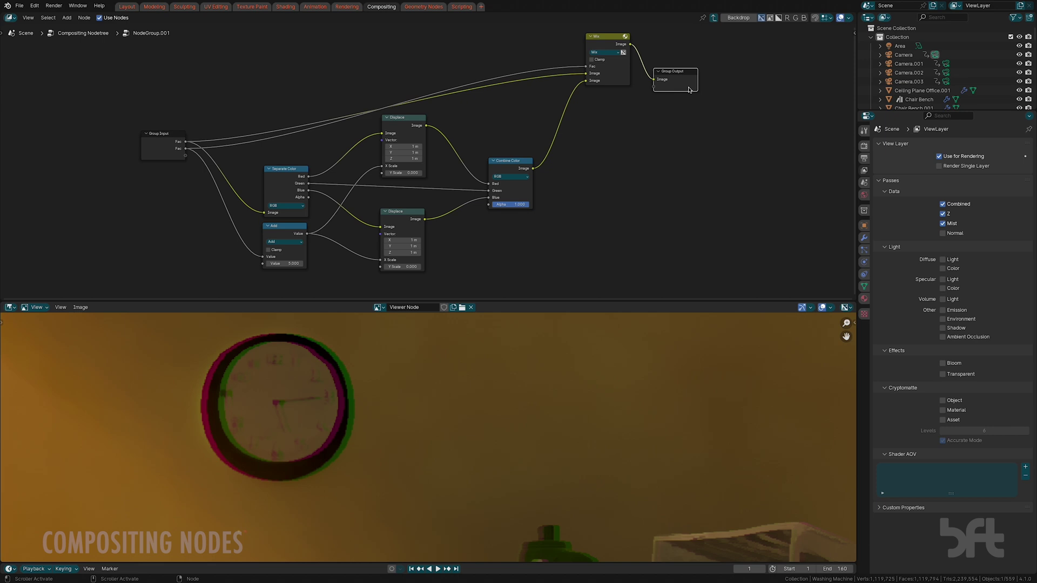
key("Tab")
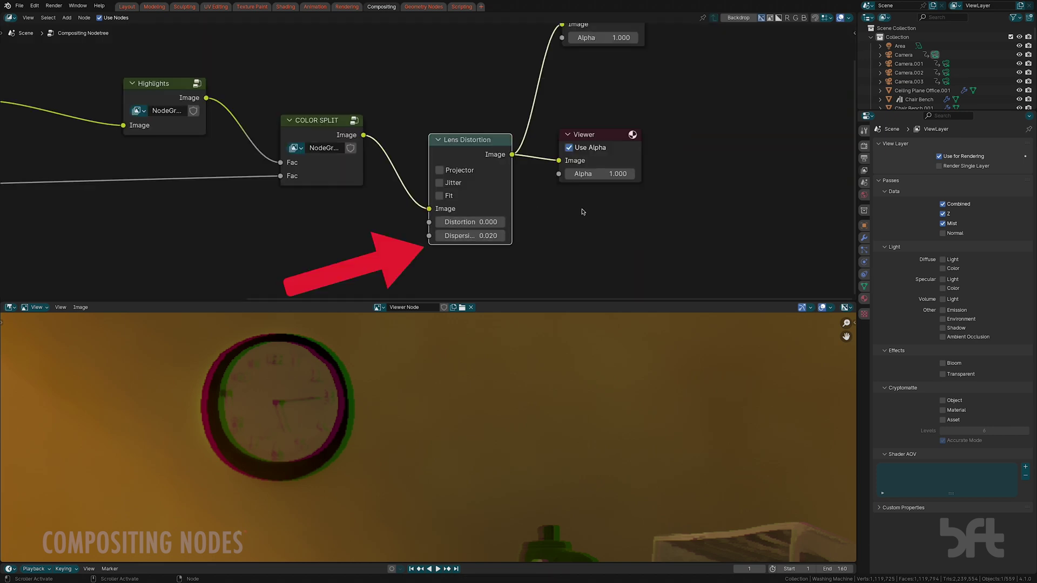
middle_click_drag(532, 100, 539, 137)
scroll(539, 137, "up", 1)
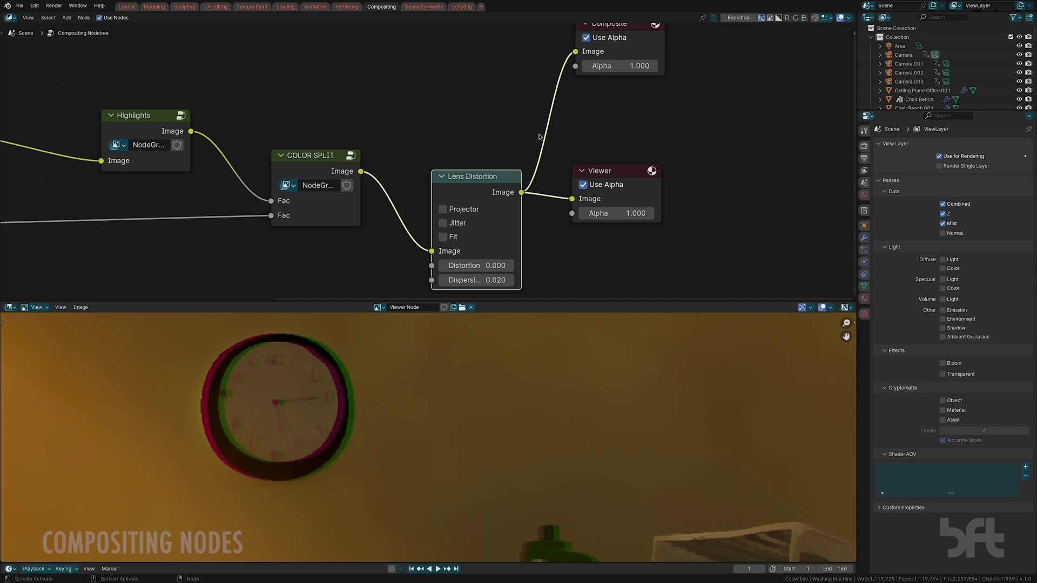
scroll(608, 187, "down", 5)
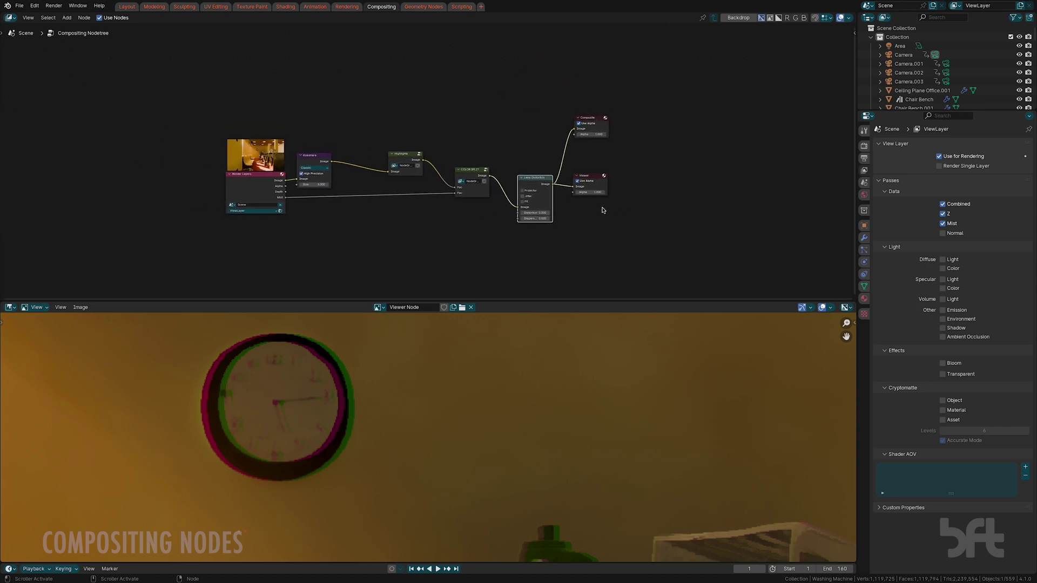